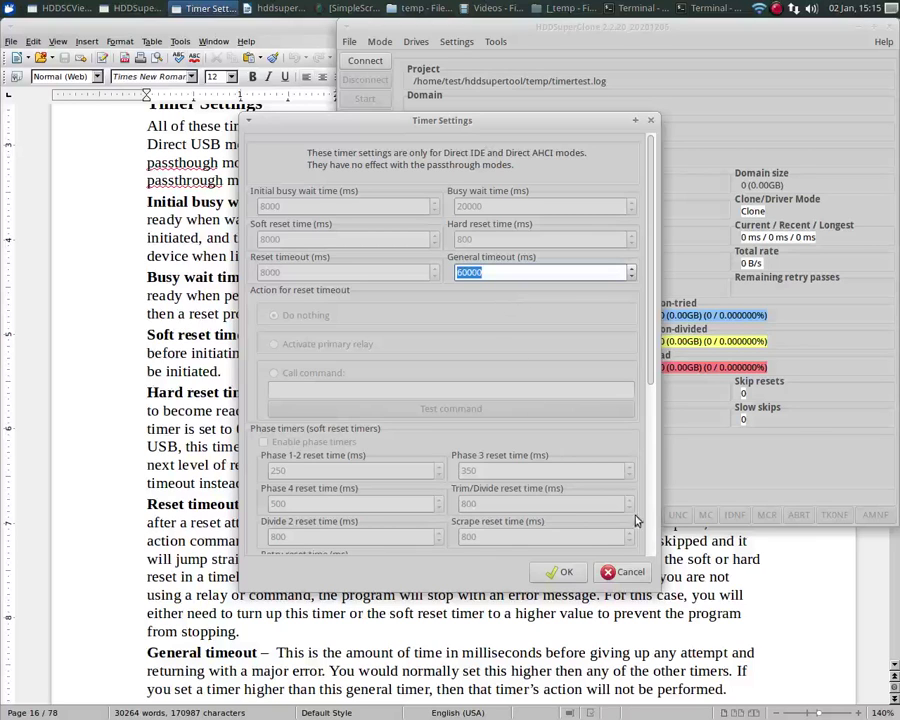
- Switch the clone mode to Direct AHCI and reopen the timer settings
left_click(628, 573)
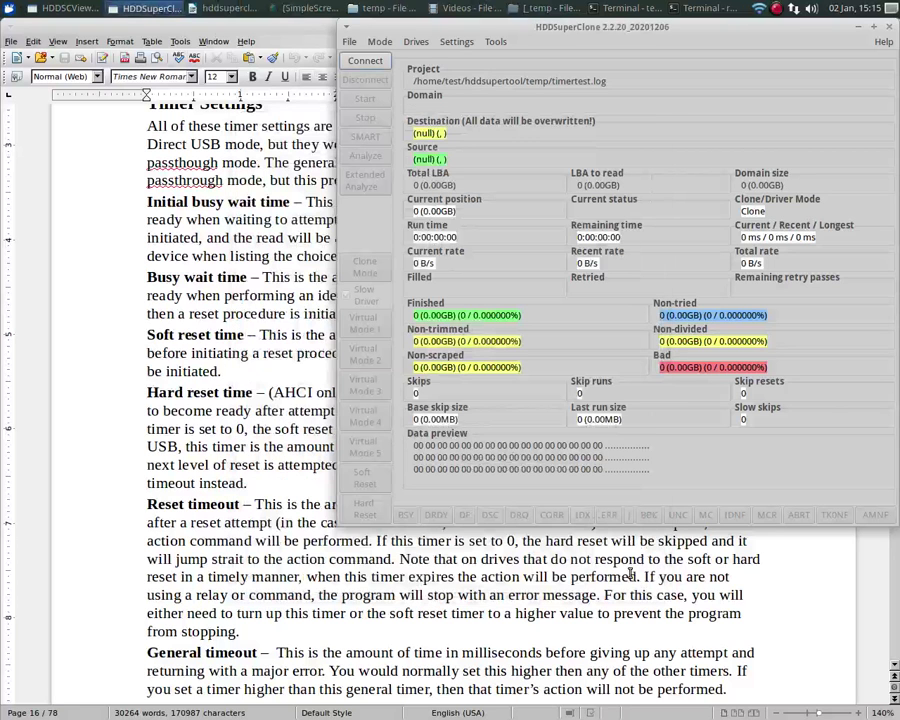
left_click(379, 41)
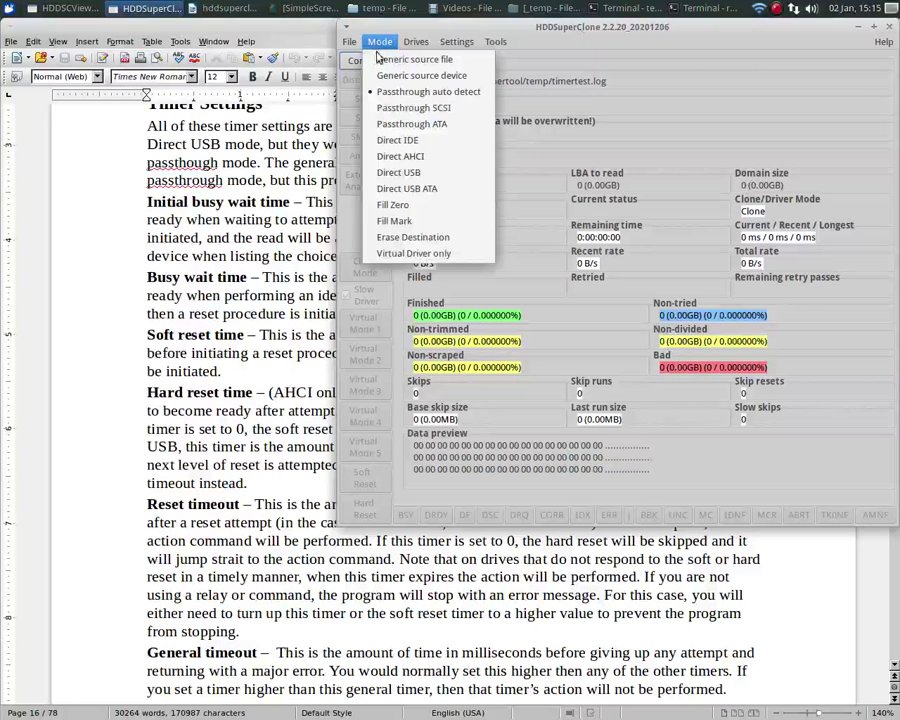
left_click(400, 156)
left_click(456, 41)
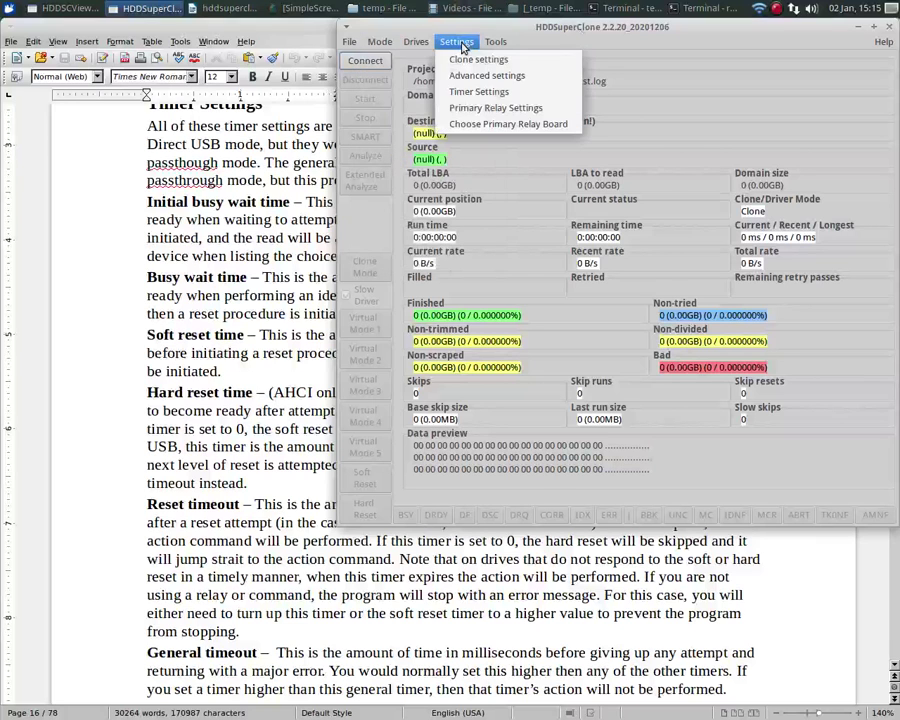
left_click(470, 92)
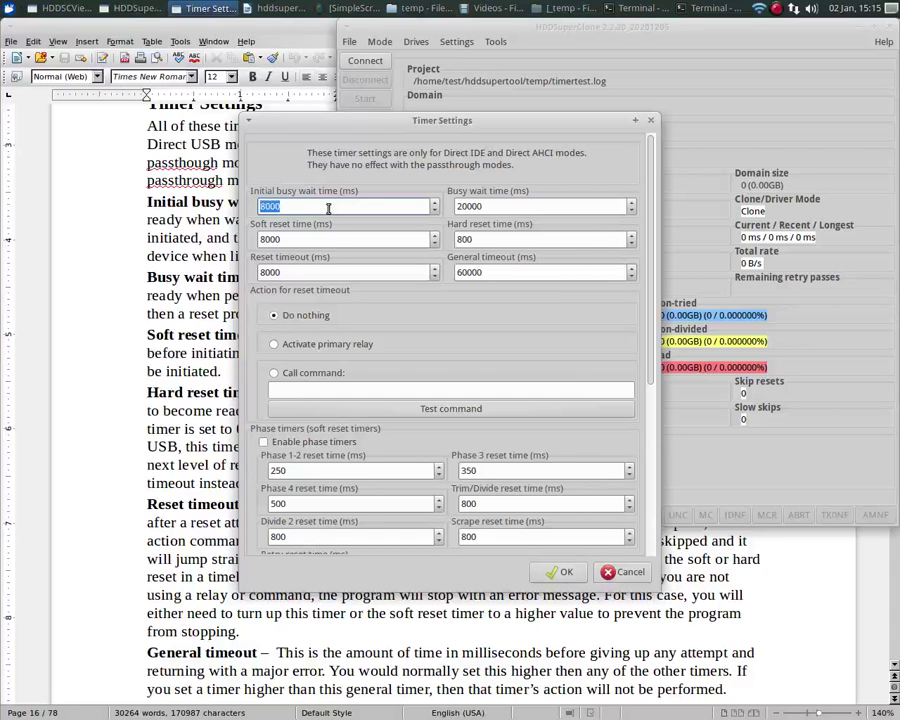
- Read the manual's description of the initial busy wait time, and close the timer settings without changes
left_click(129, 115)
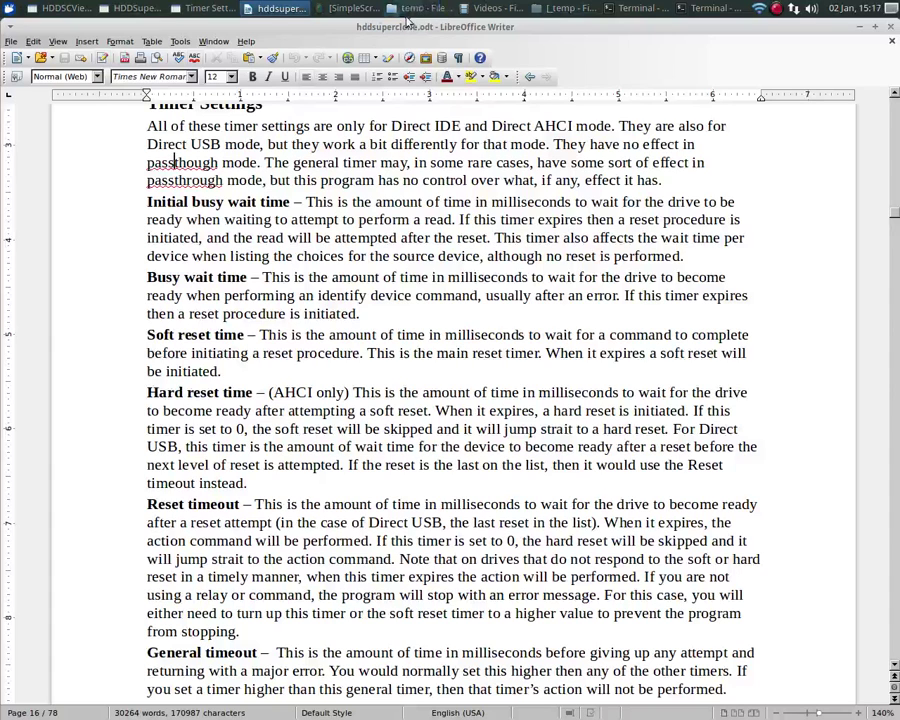
left_click(130, 8)
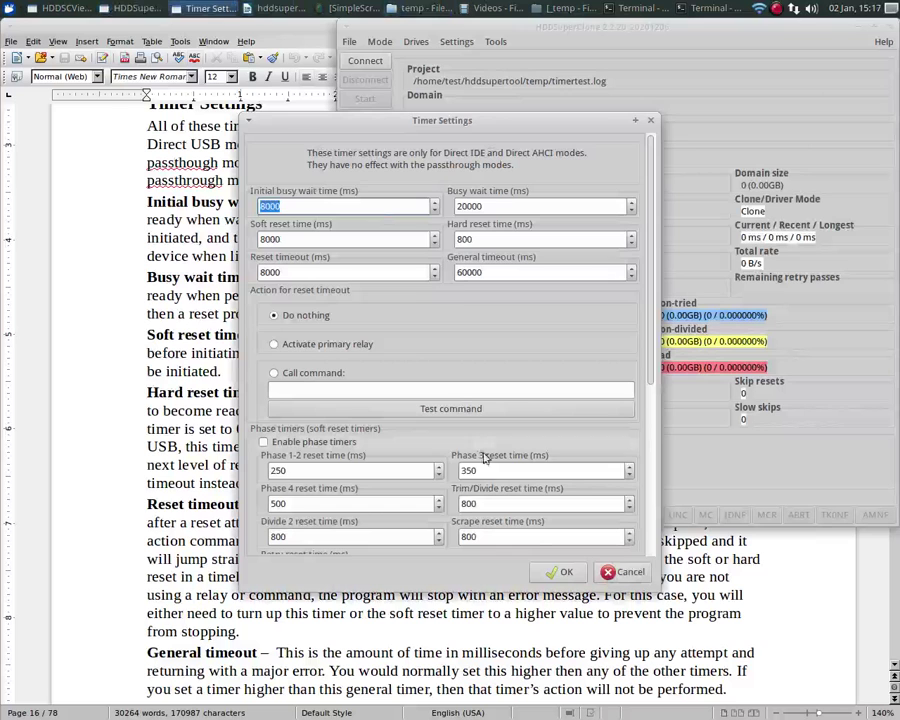
left_click(626, 572)
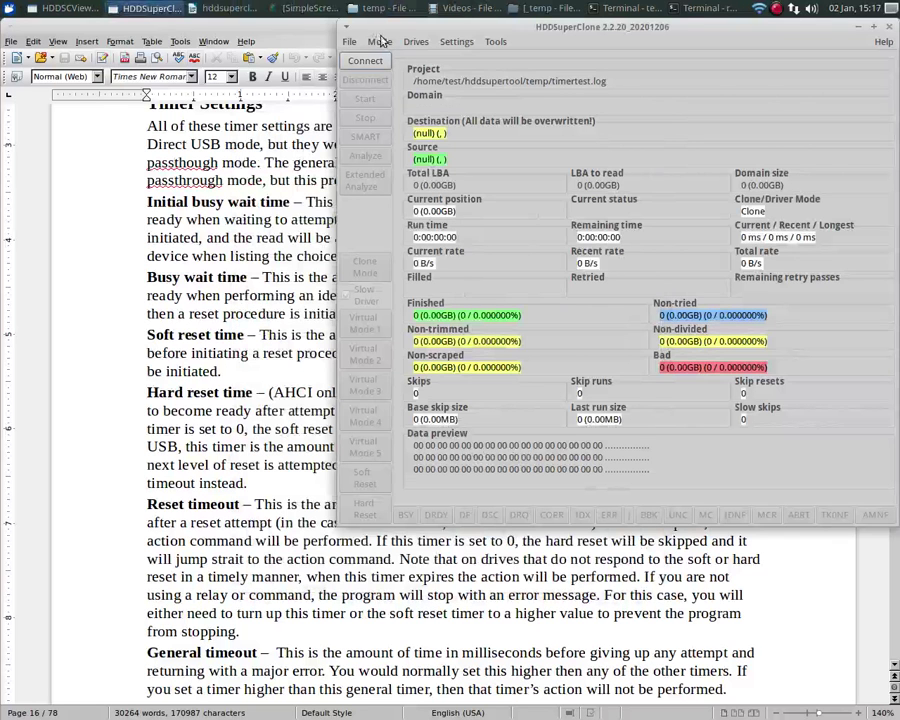
- View the list of available source drives and leave it without choosing one
left_click(415, 41)
left_click(430, 58)
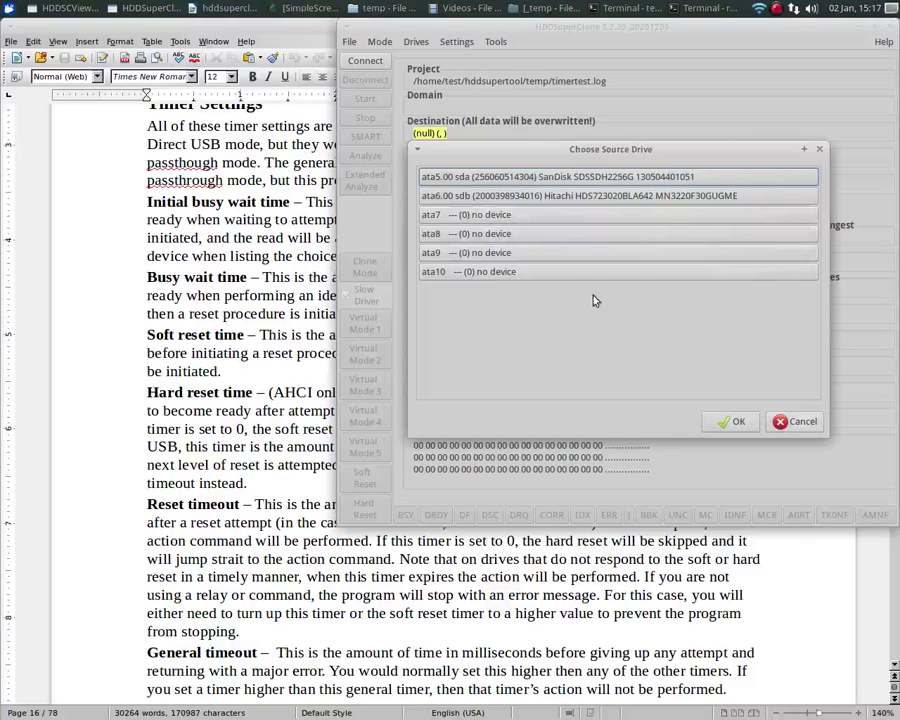
left_click(797, 422)
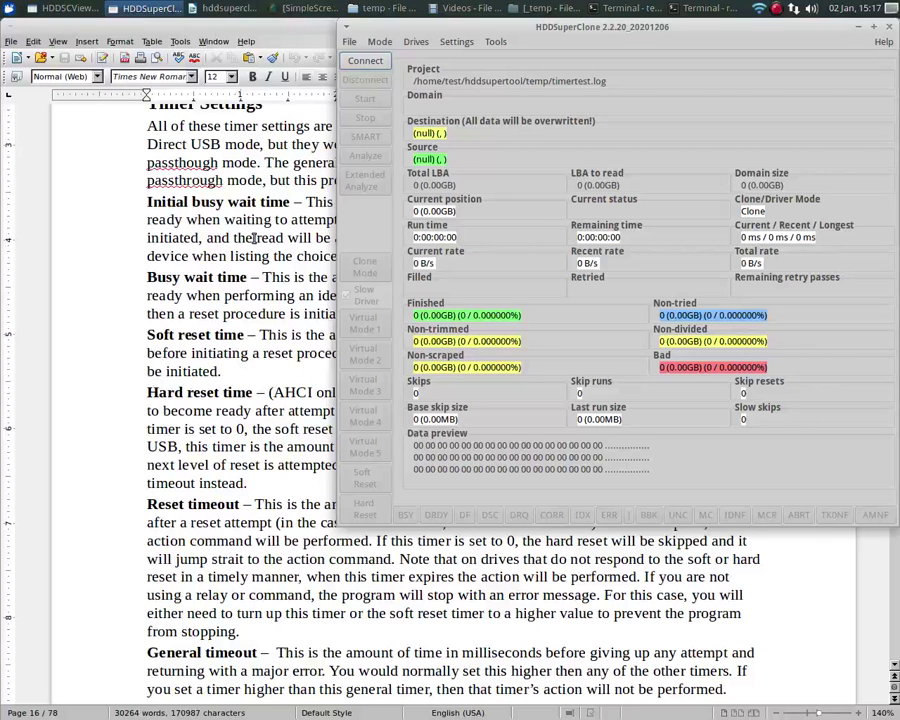
- Reopen the timer settings and examine the busy wait, soft reset and hard reset times alongside the manual's descriptions
left_click(456, 41)
left_click(456, 127)
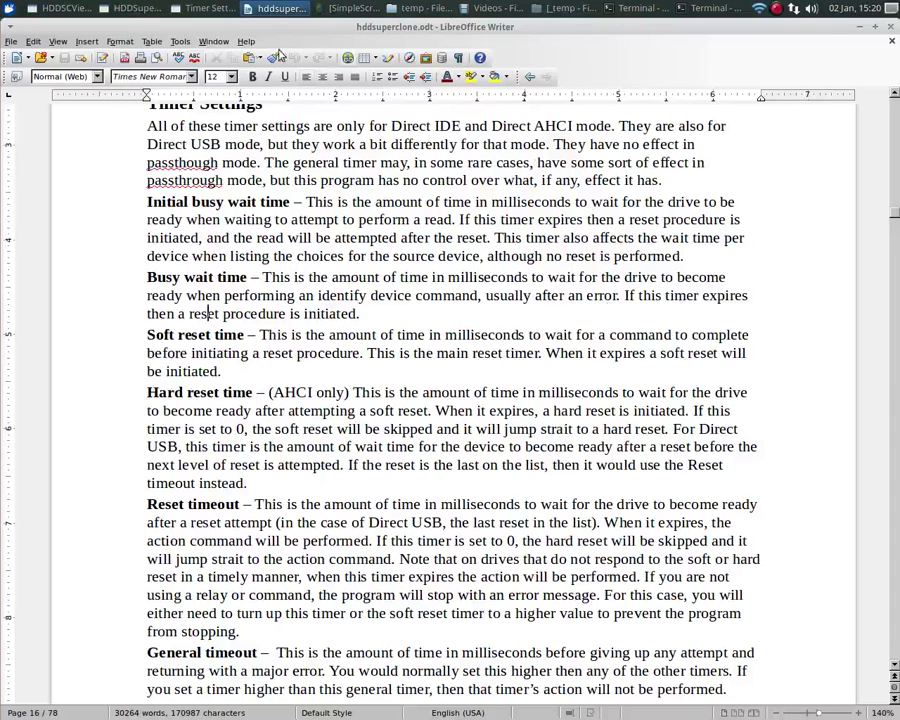
left_click(196, 14)
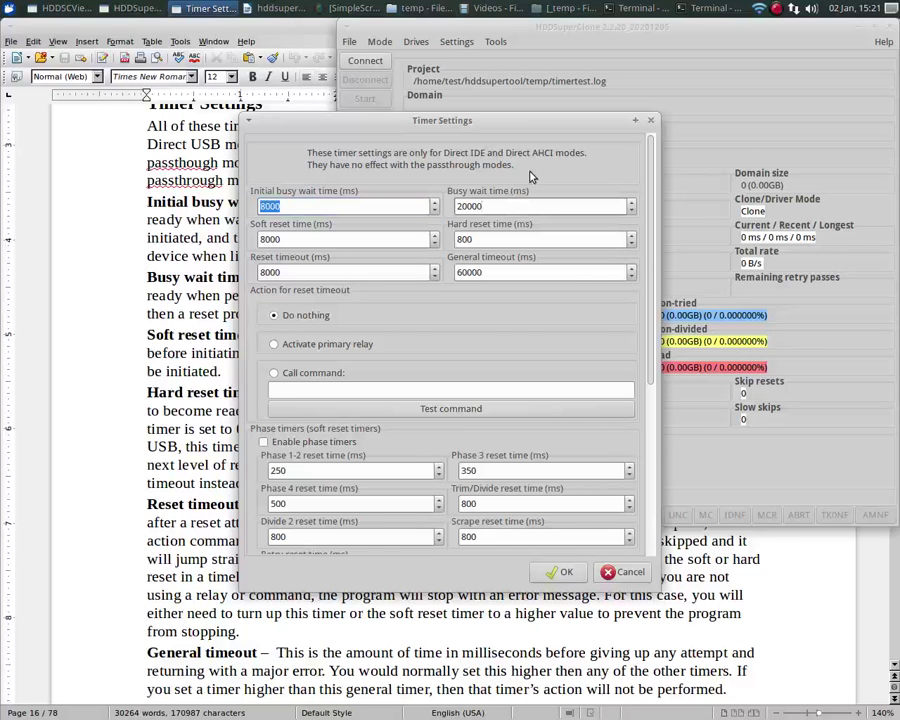
key("Tab")
left_click(337, 240)
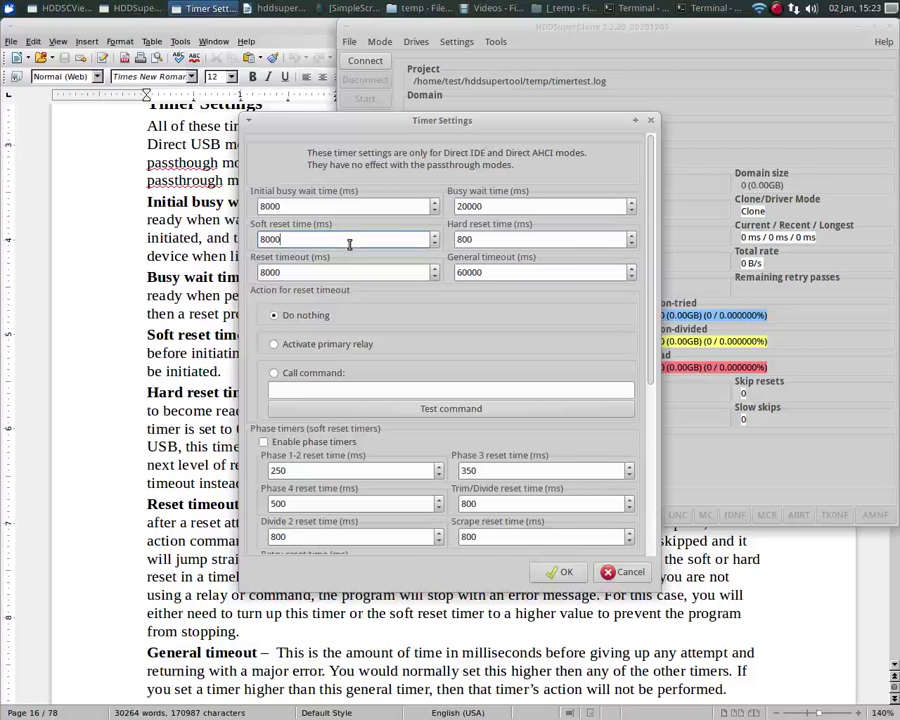
left_click(510, 240)
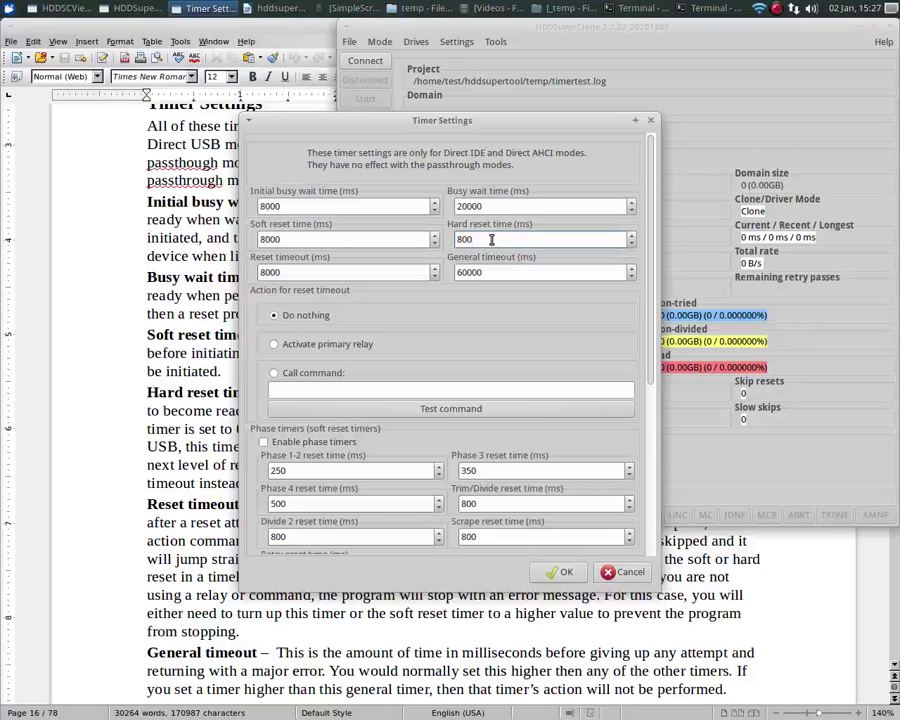
- Try a hard reset time of 0 ms, and close the timer settings without saving
left_click_drag(491, 240, 400, 237)
type("0")
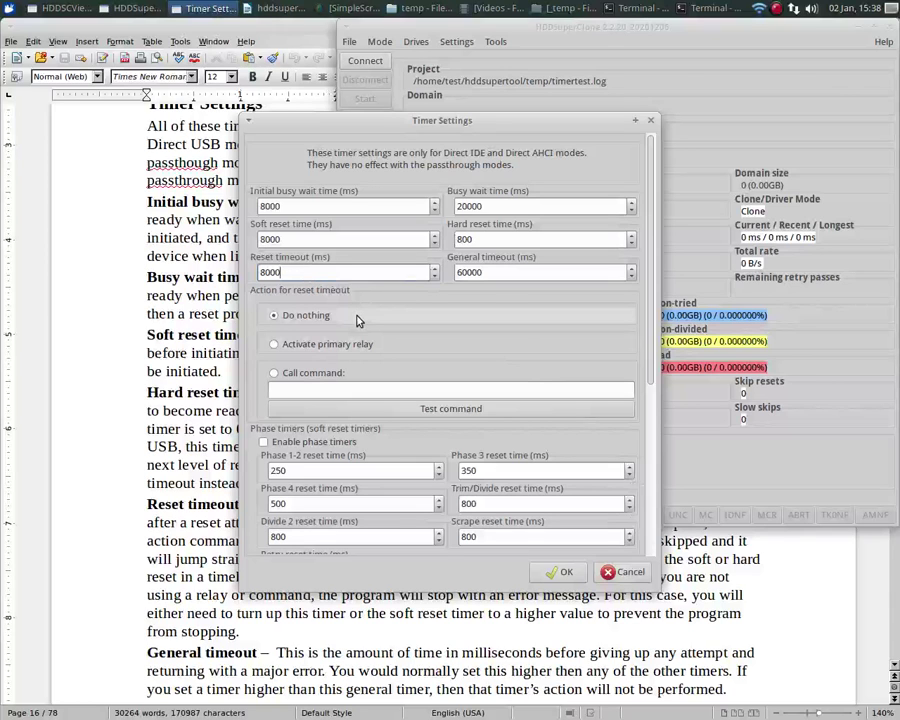
left_click(613, 570)
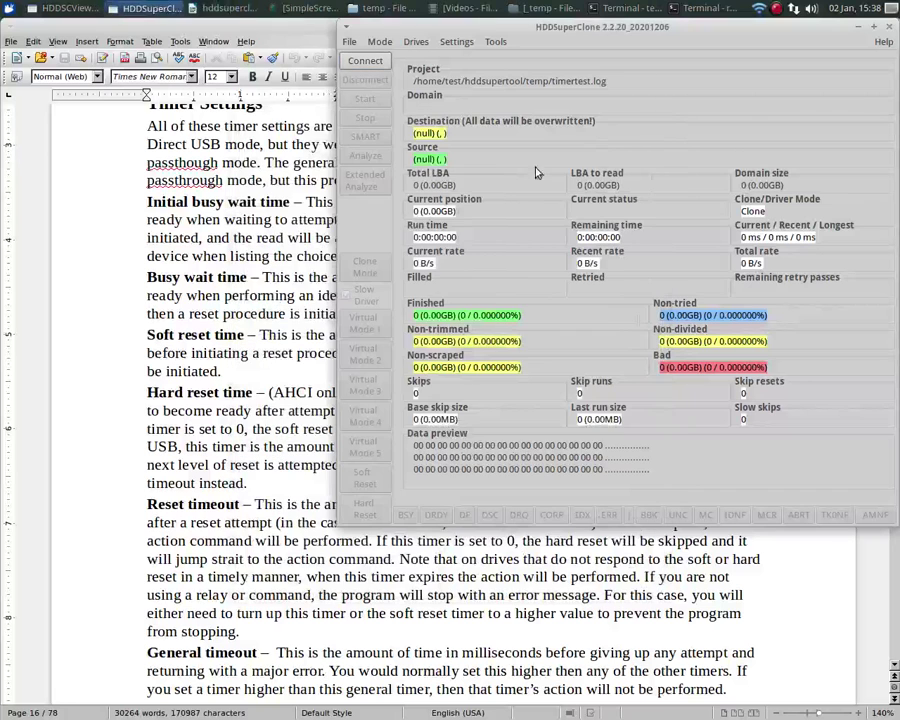
- In the advanced settings, set the action on major drive error to call the command "sleep 1"
left_click(457, 42)
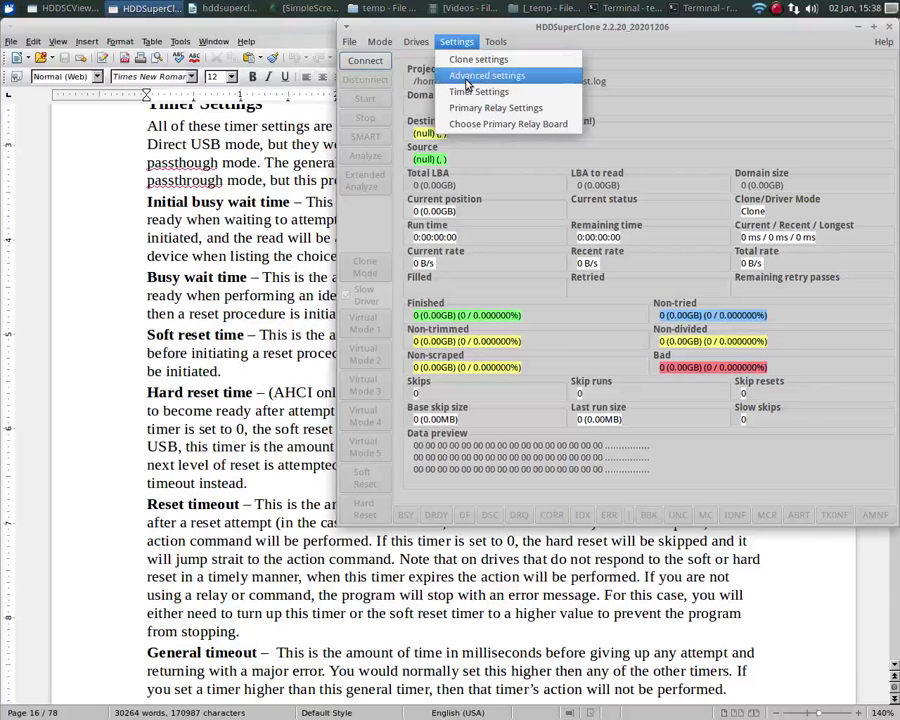
left_click(467, 84)
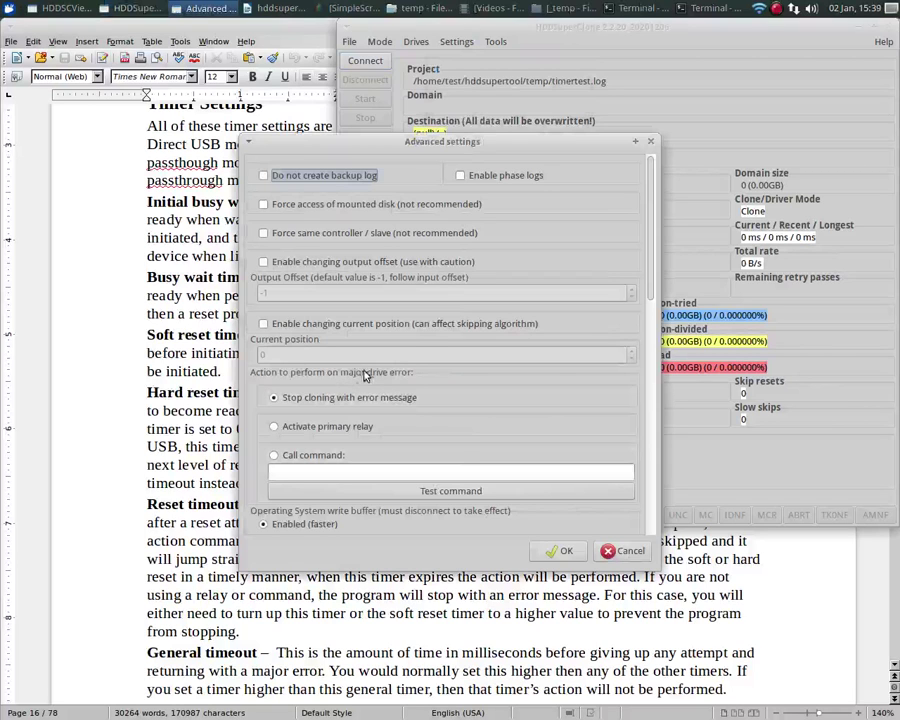
left_click(274, 456)
left_click(338, 472)
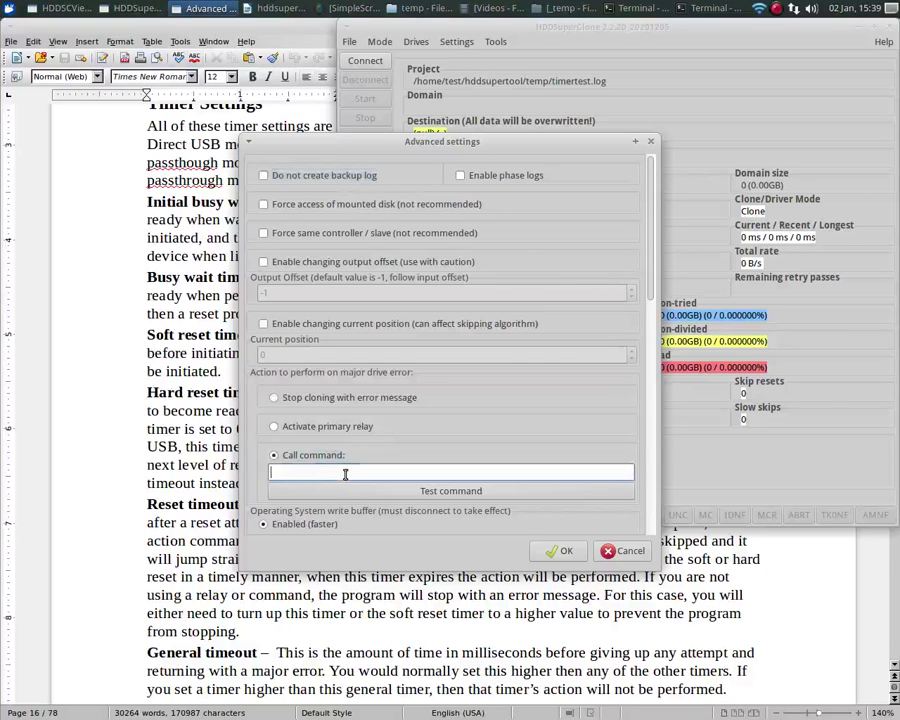
type("sleep 1")
- Bring the terminal into view and test the "sleep 1" call command, dismissing the result message
left_click(684, 9)
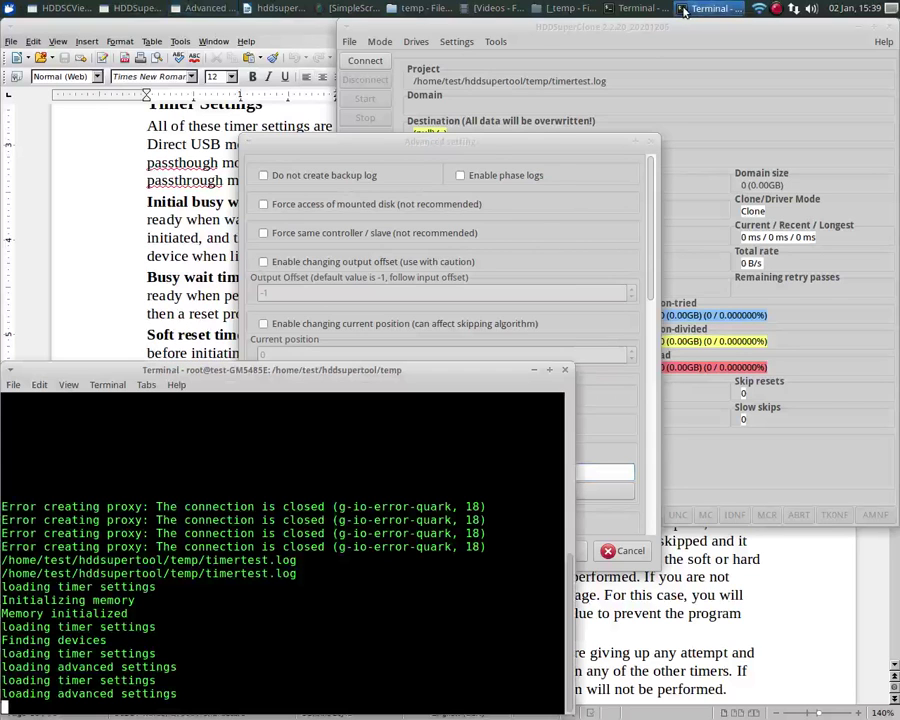
left_click(469, 146)
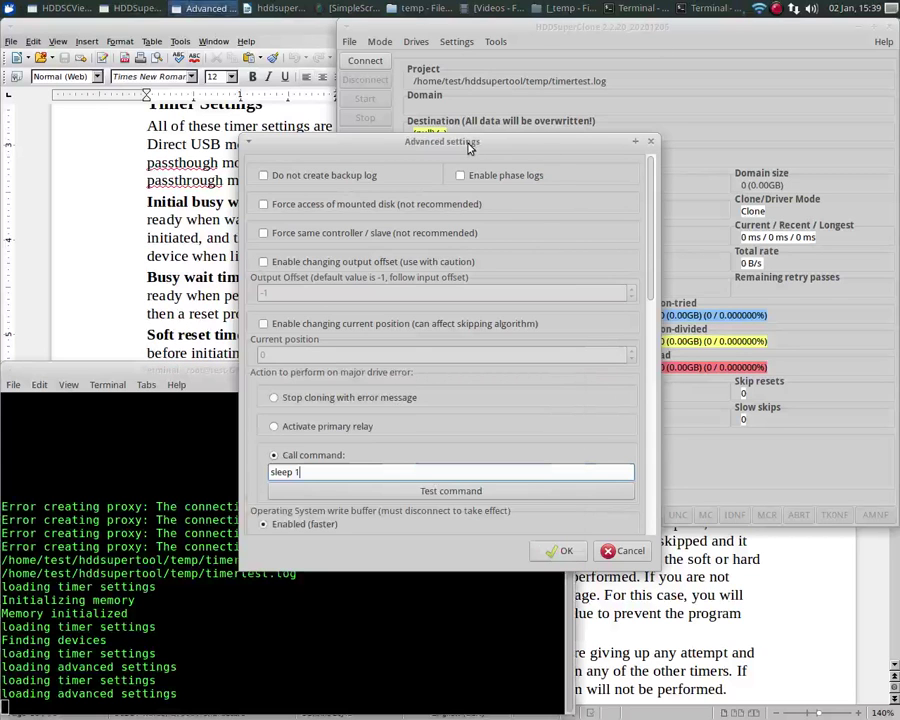
left_click(451, 492)
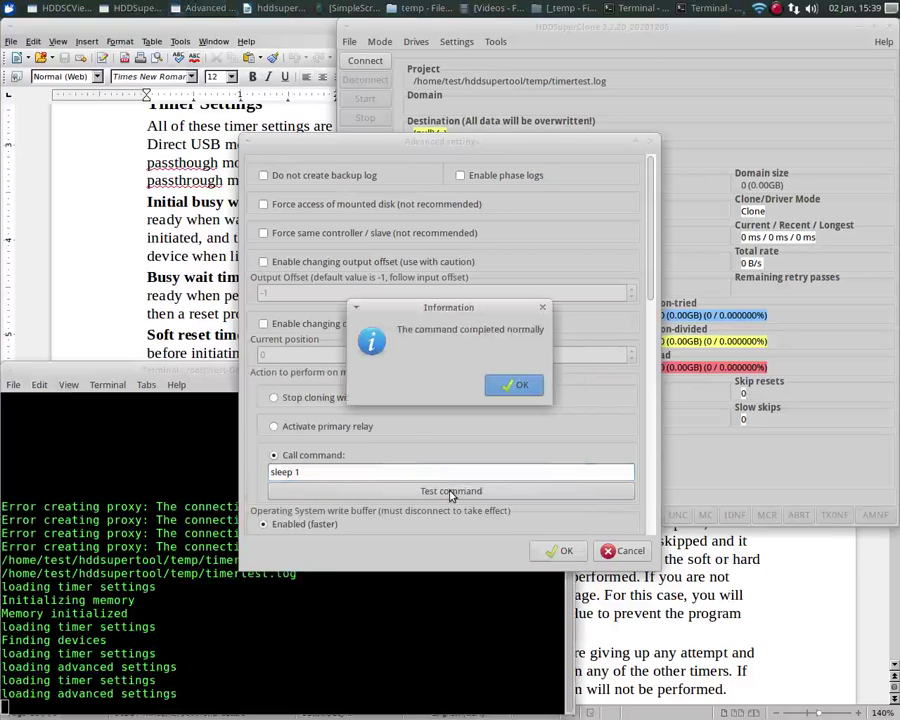
left_click(516, 384)
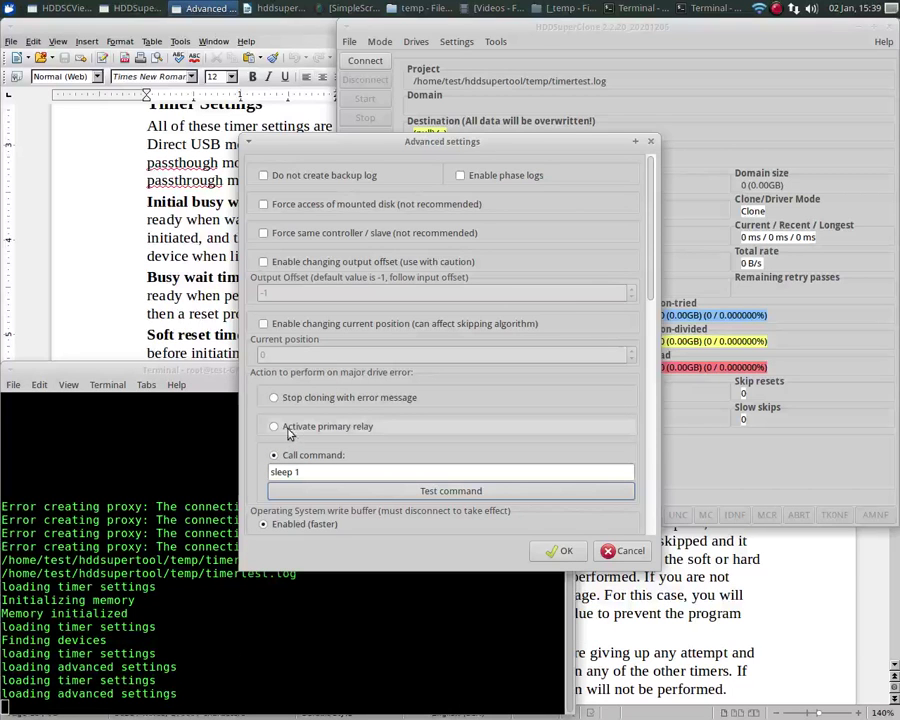
- Change the call command to "sleep 3" and test it, dismissing the result message
left_click(325, 472)
key("BackSpace")
type("3")
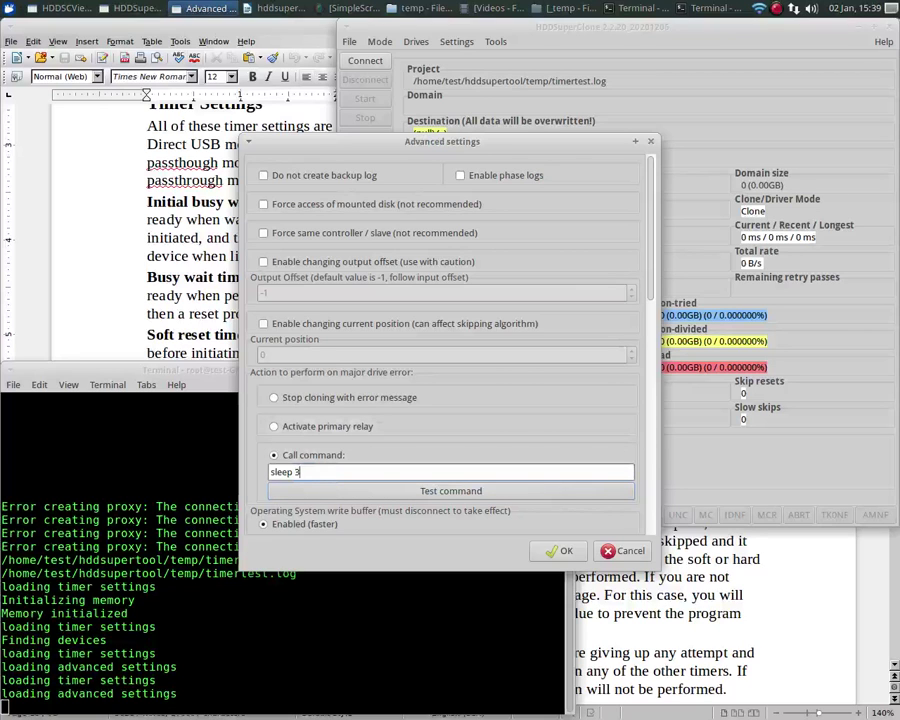
left_click(432, 492)
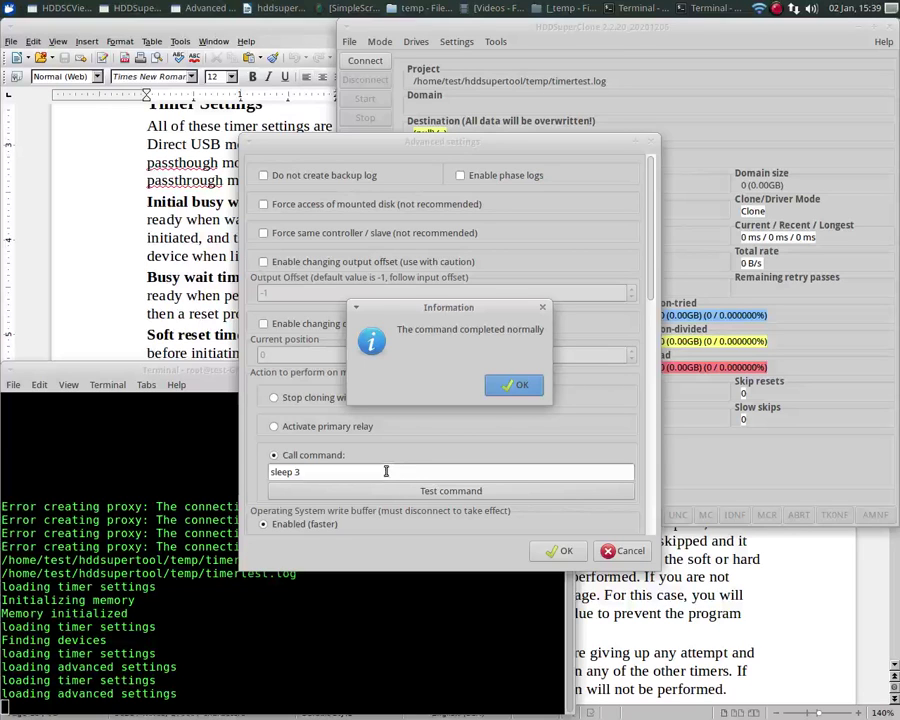
left_click(514, 386)
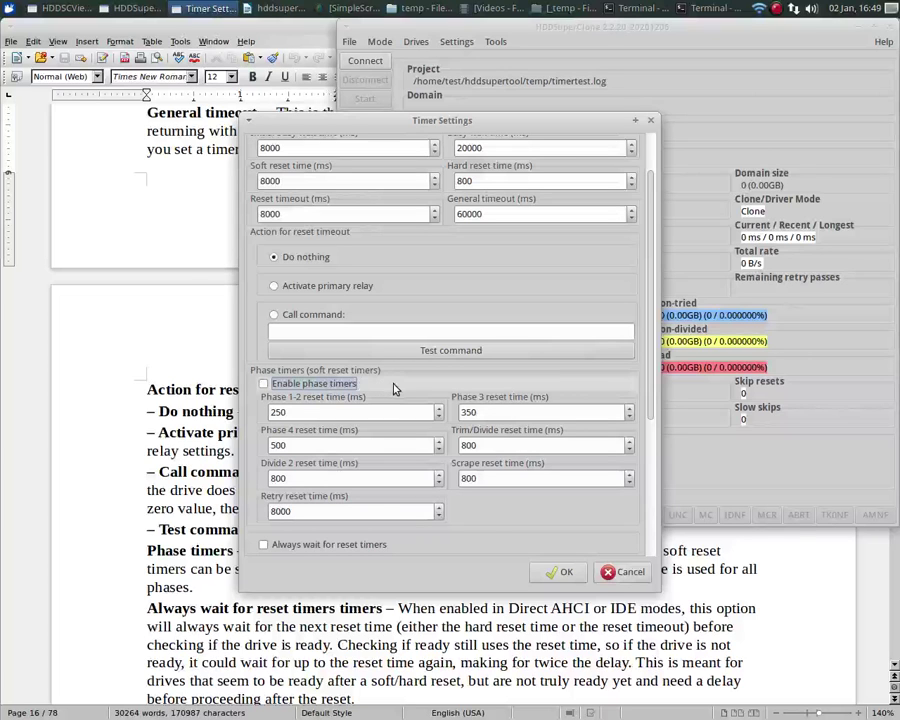
- Try enabling the phase timers in the timer settings, and turn them off again
left_click(304, 387)
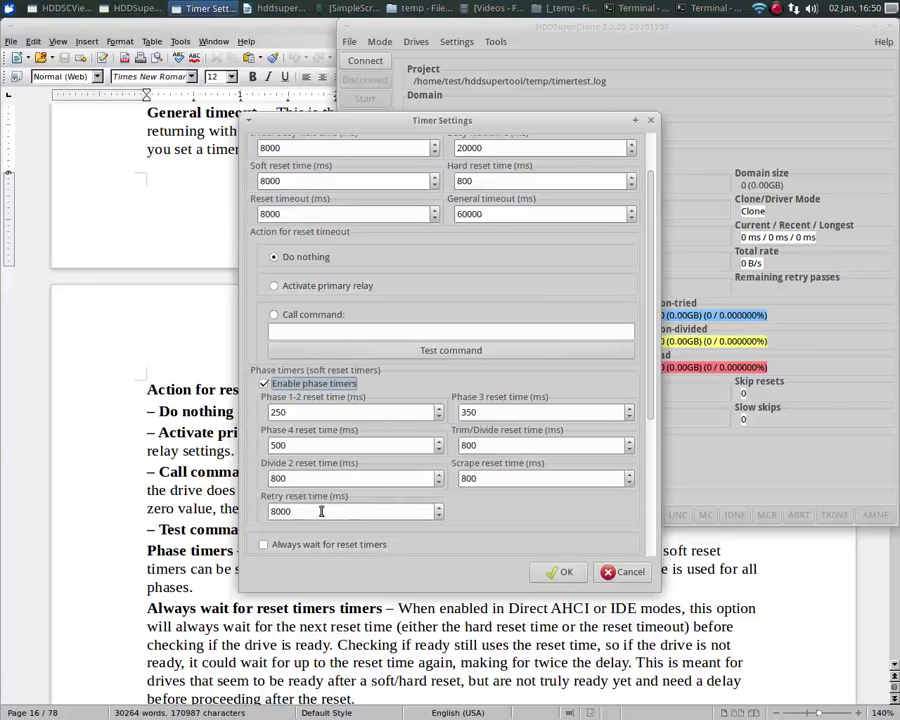
left_click(356, 385)
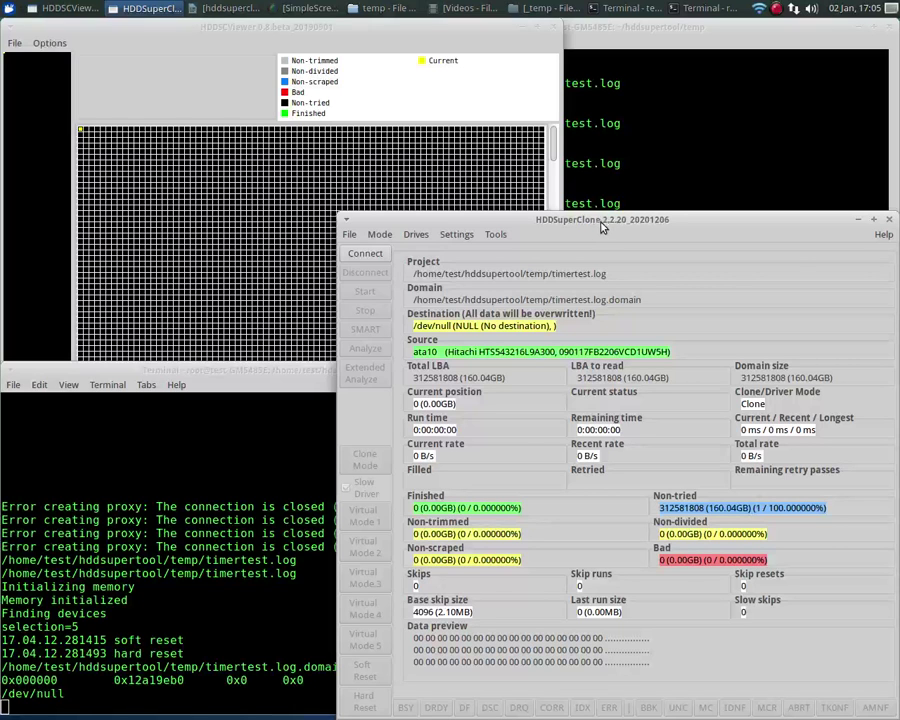
- Connect to the ata10 Hitachi source drive and run the clone for about 39 seconds before stopping it
left_click(365, 256)
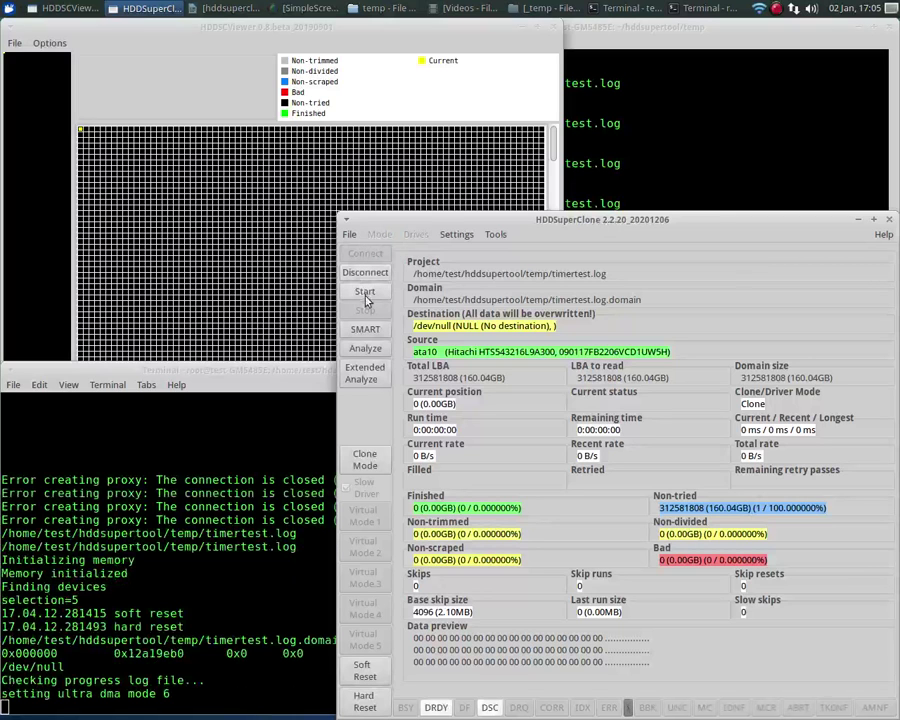
left_click(364, 294)
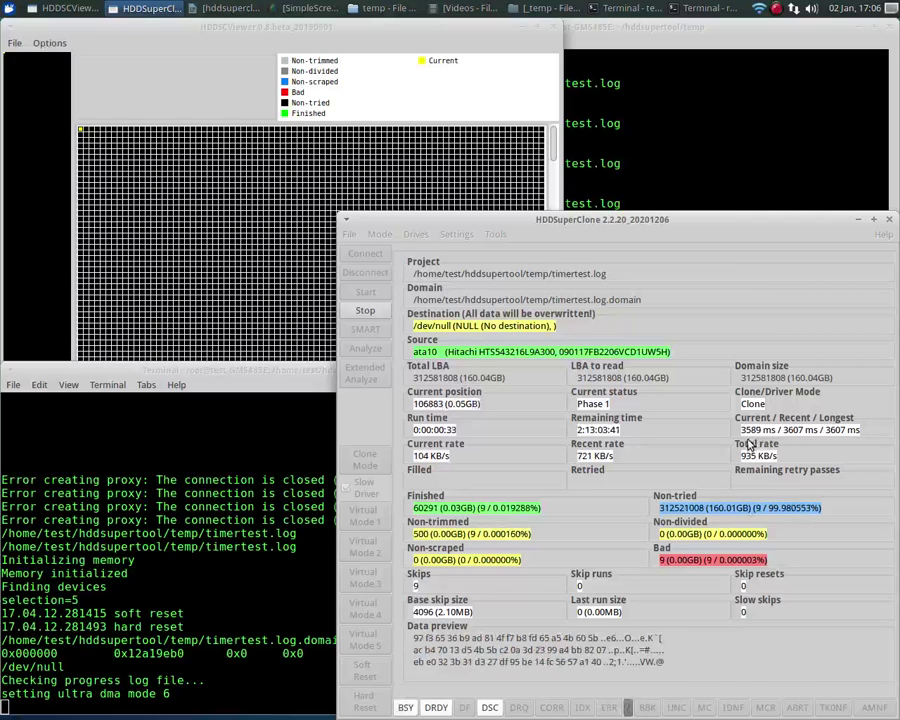
left_click(365, 312)
left_click(532, 328)
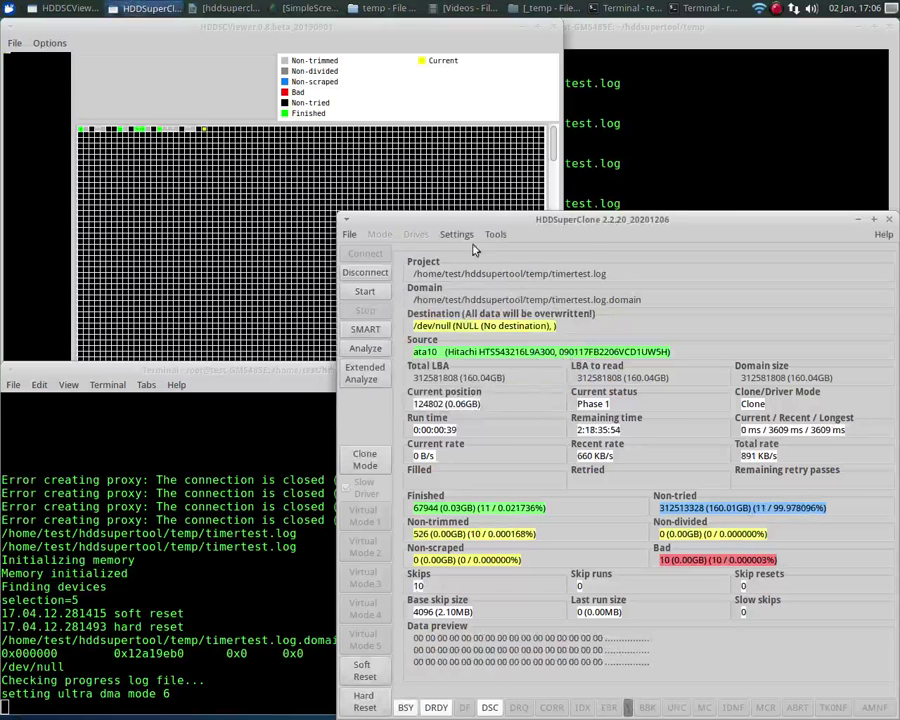
- Set the soft reset time to 1000 ms in the timer settings and resume cloning
left_click(456, 234)
left_click(462, 284)
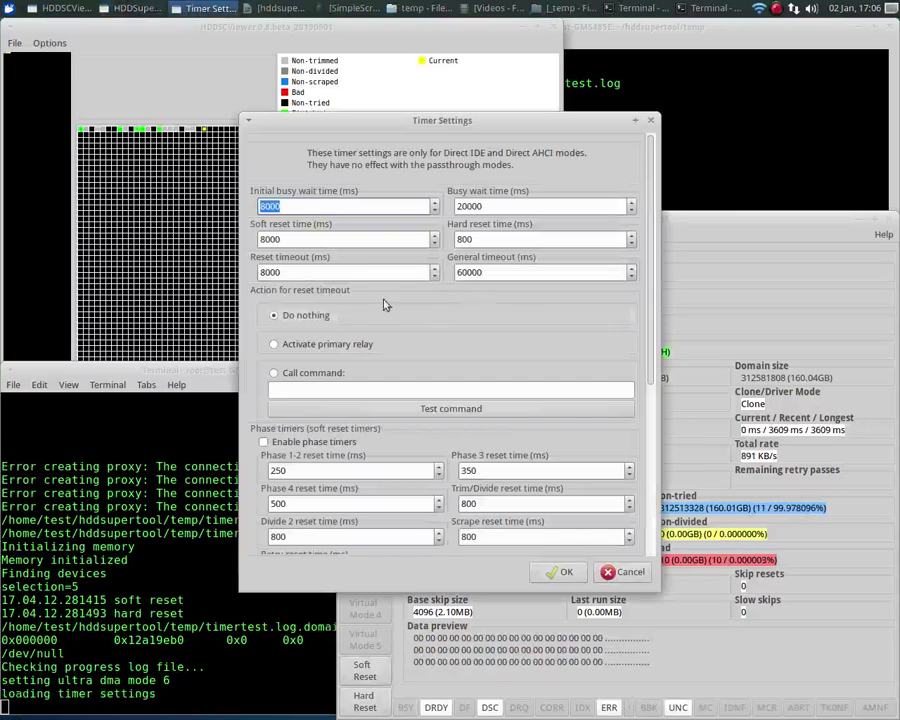
double_click(304, 239)
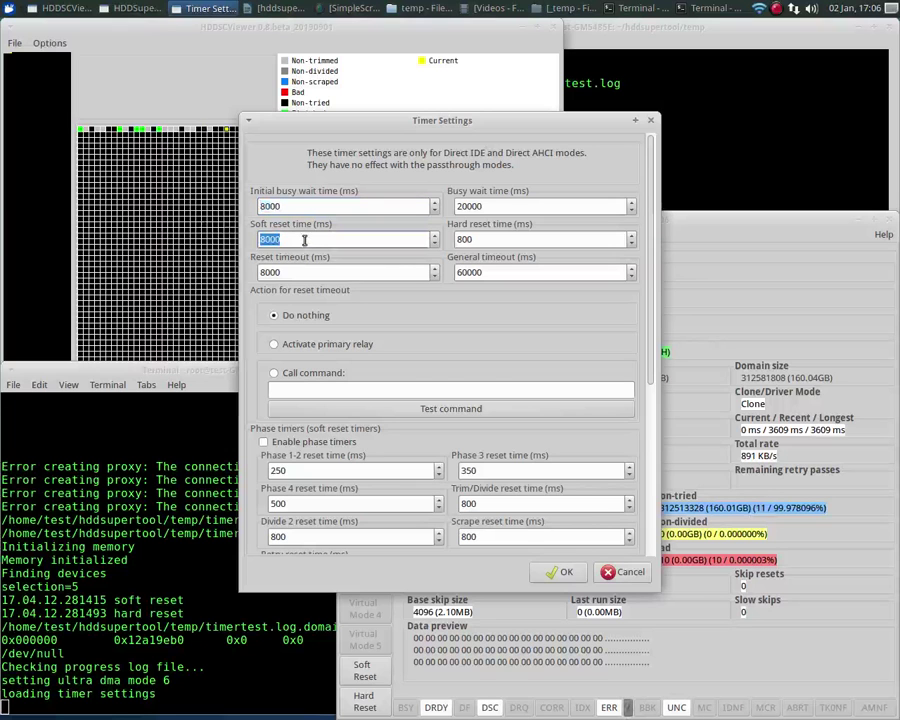
type("1000")
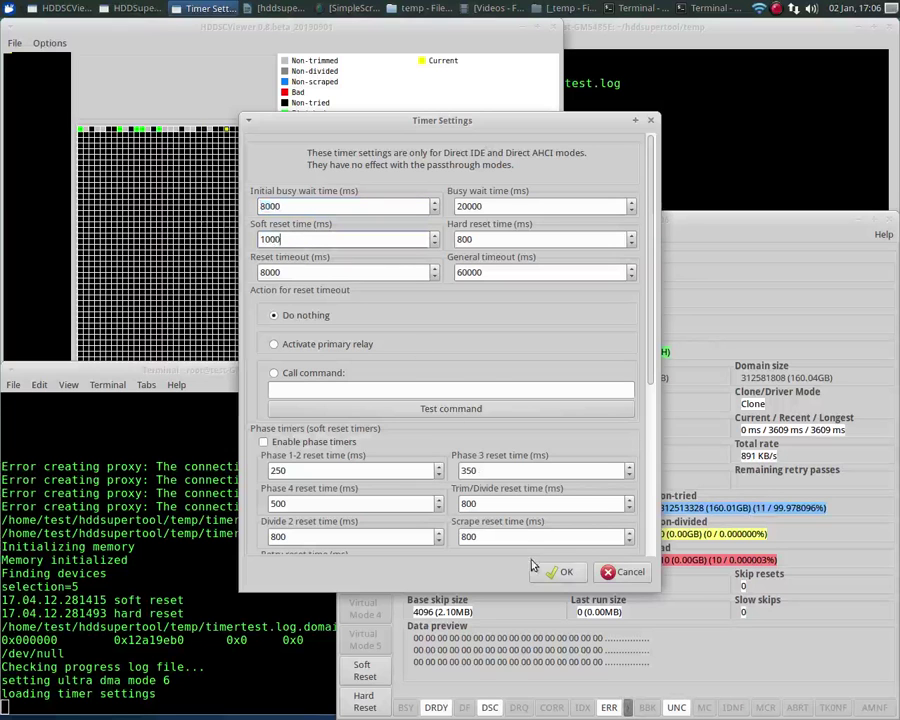
left_click(560, 571)
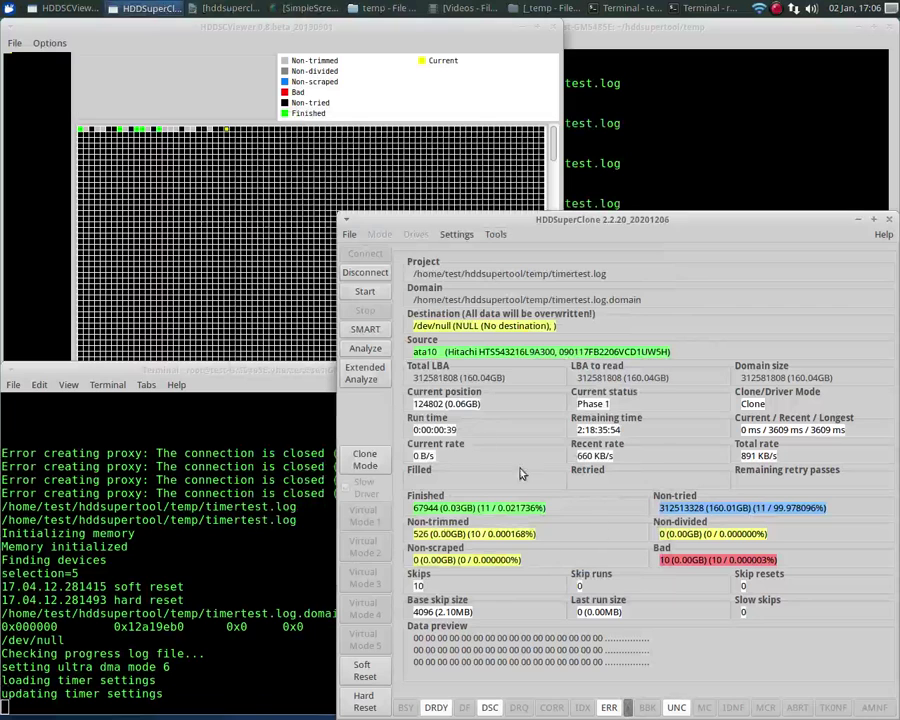
left_click(365, 291)
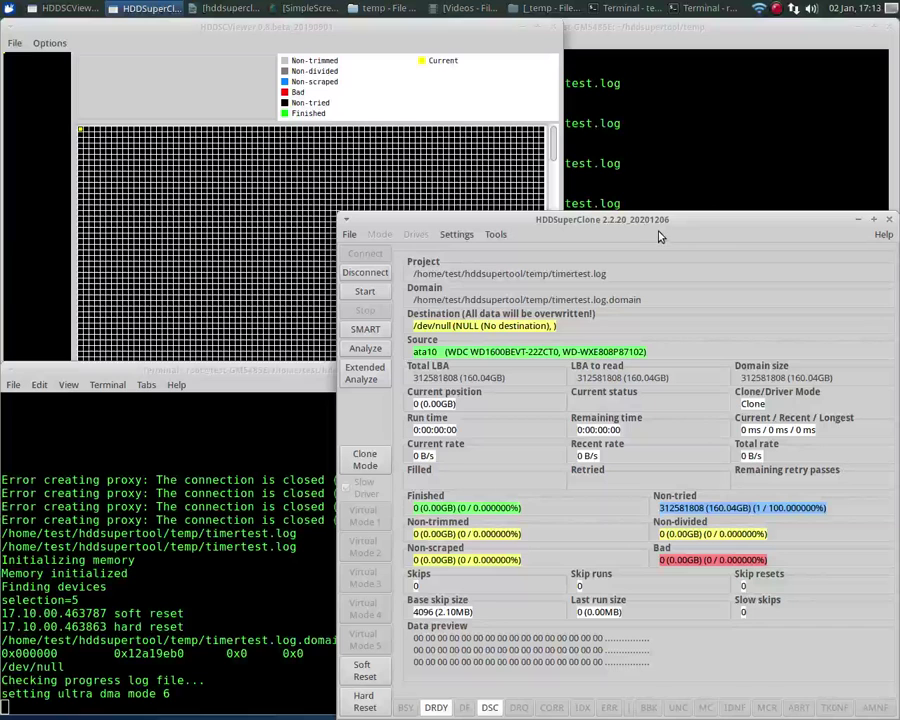
- Clone from the ata10 WDC source drive for about 80 seconds, stop the run and dismiss the stop message
left_click(366, 293)
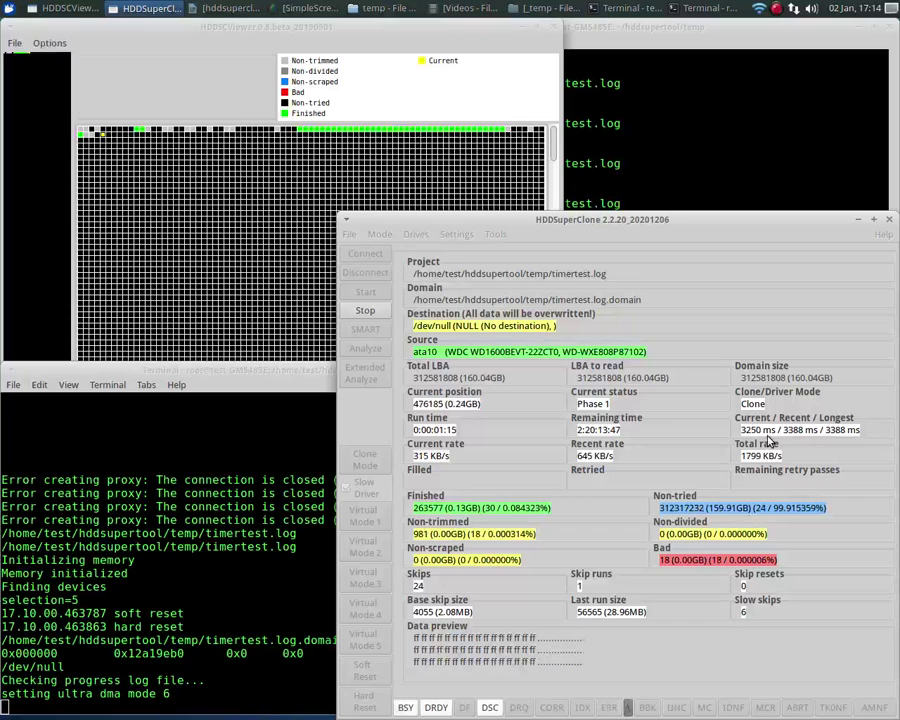
left_click(366, 311)
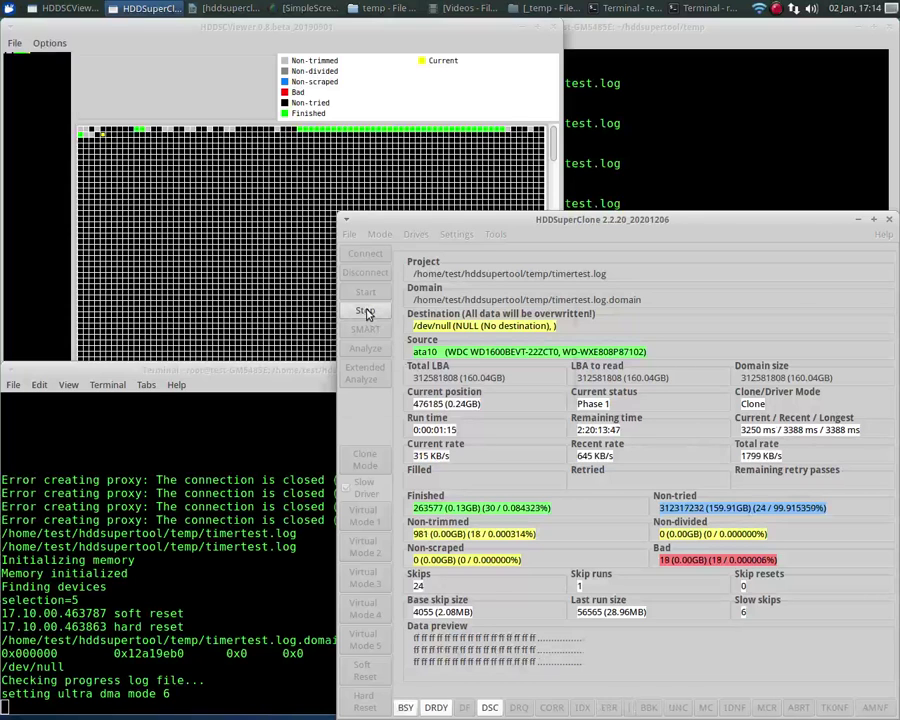
left_click(536, 385)
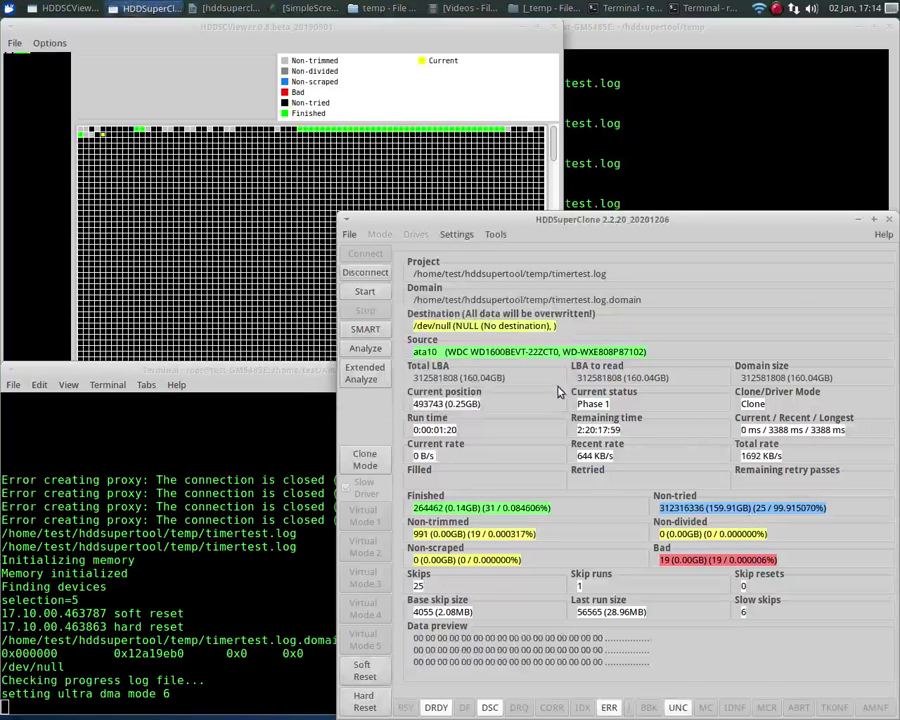
- Set the soft reset time to 800 ms in the timer settings
left_click(455, 236)
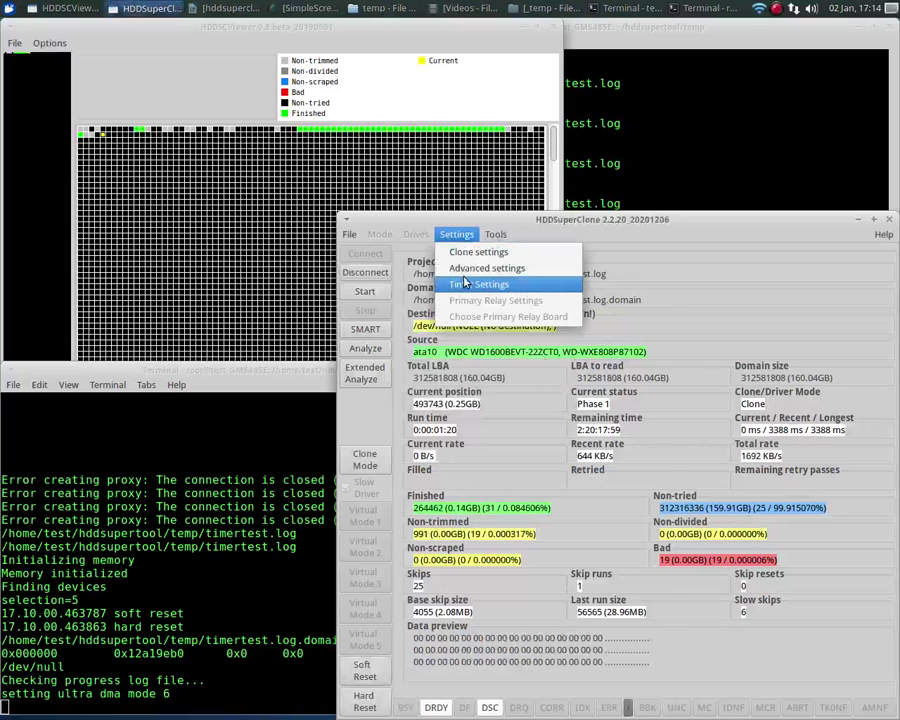
left_click(466, 283)
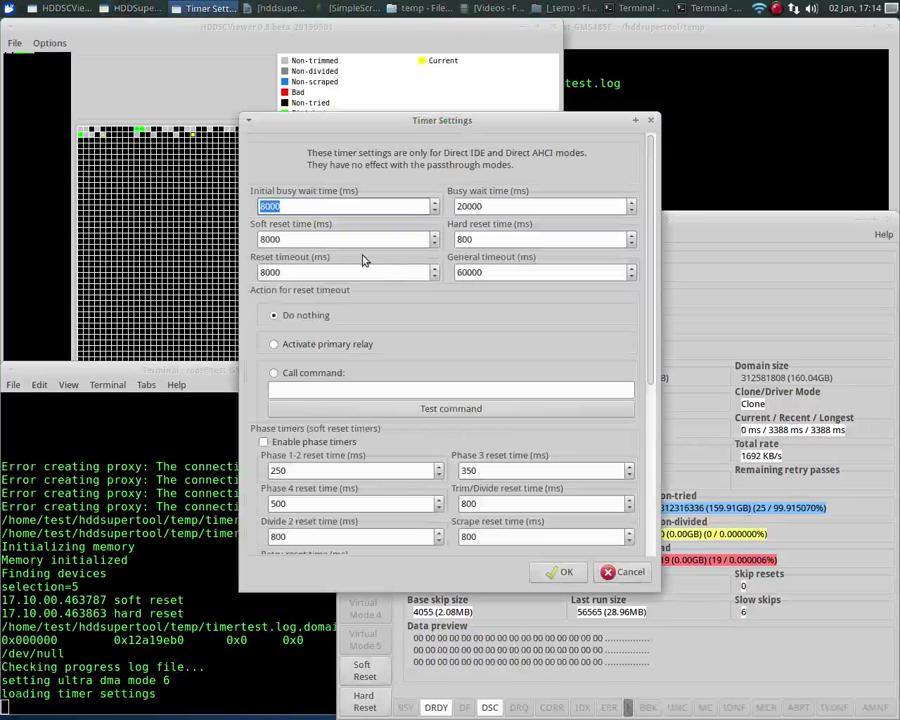
left_click(306, 242)
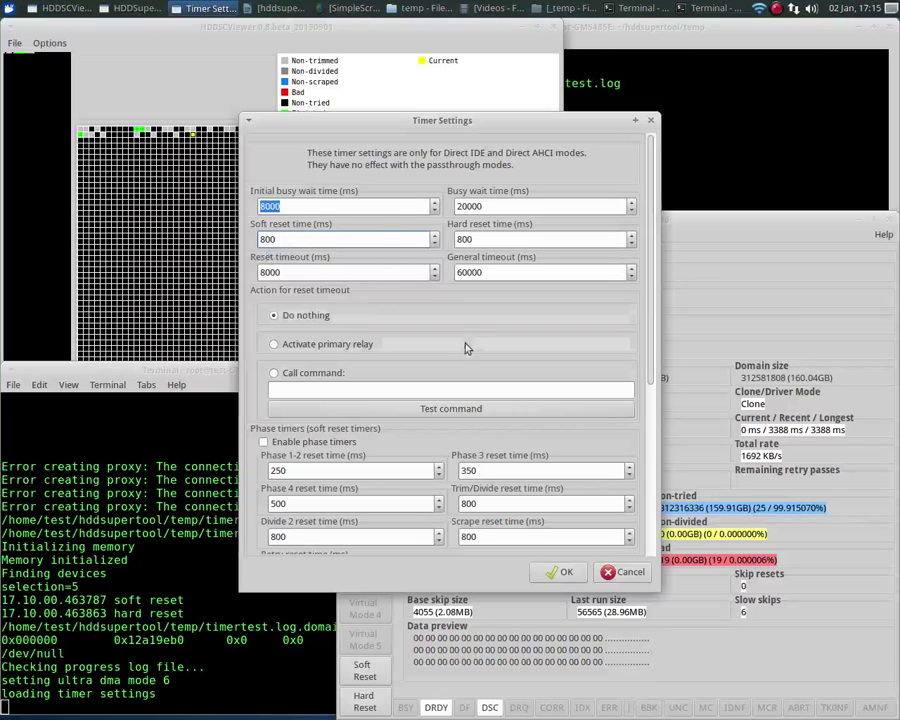
left_click(559, 572)
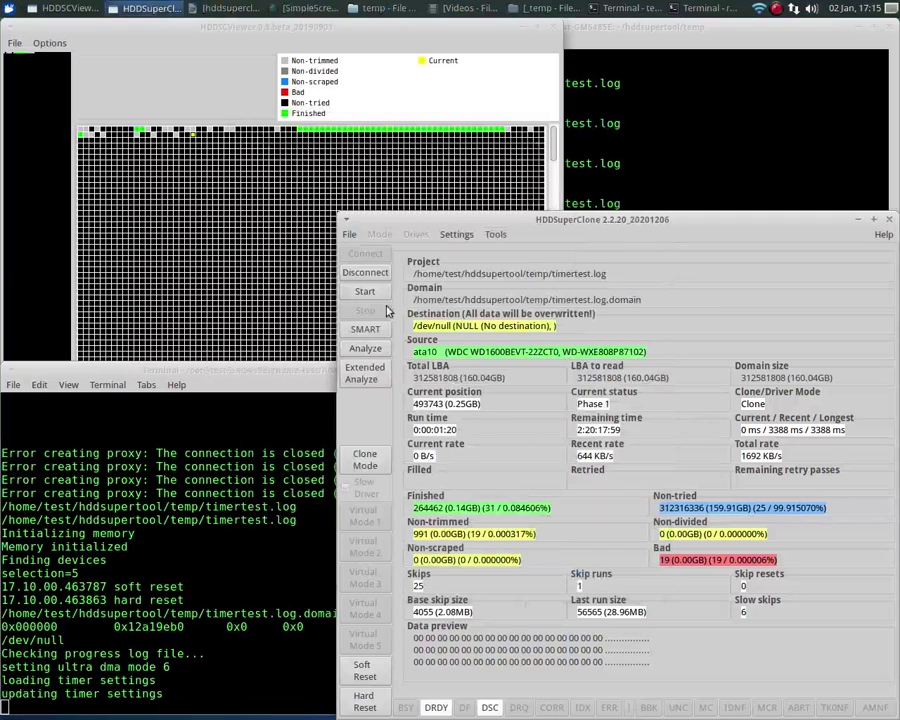
- Resume cloning for about 44 seconds, stop the run and dismiss the stop message
left_click(365, 291)
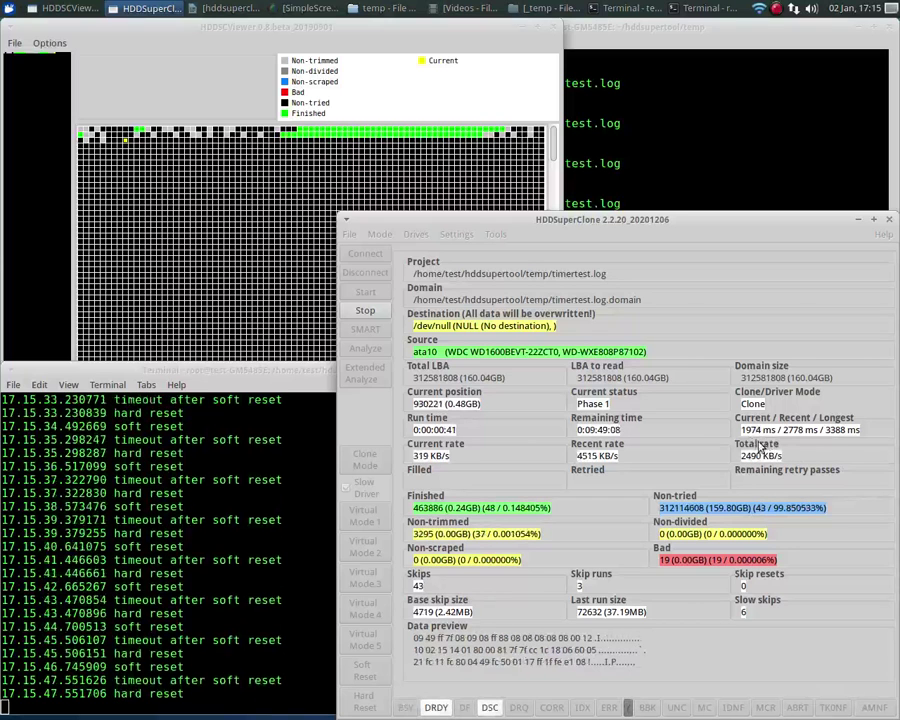
left_click(358, 309)
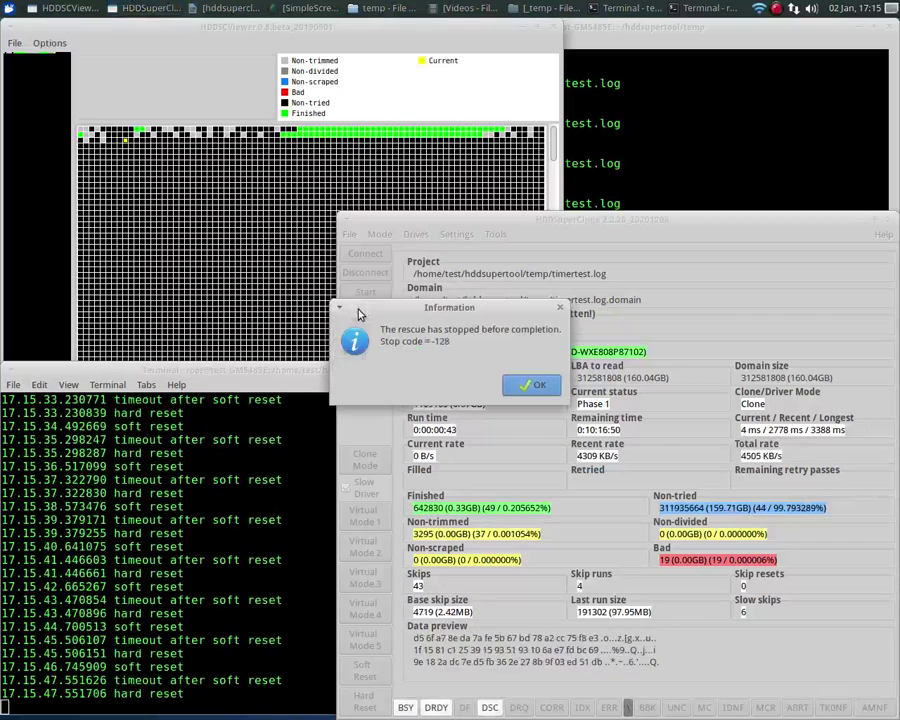
left_click(533, 388)
- Set the hard reset time to 0 ms in the timer settings
left_click(456, 234)
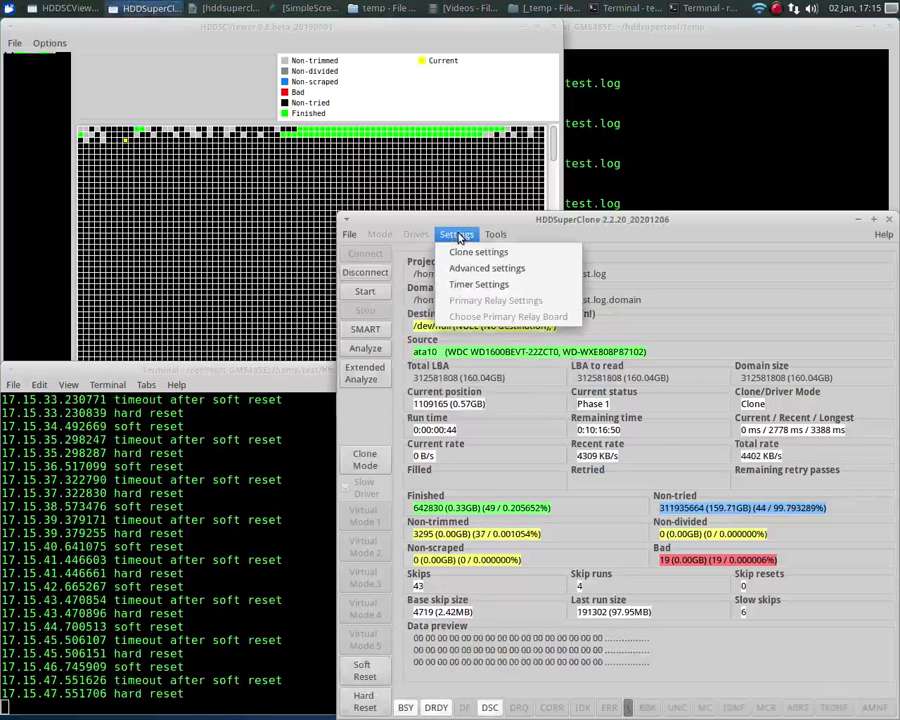
left_click(478, 284)
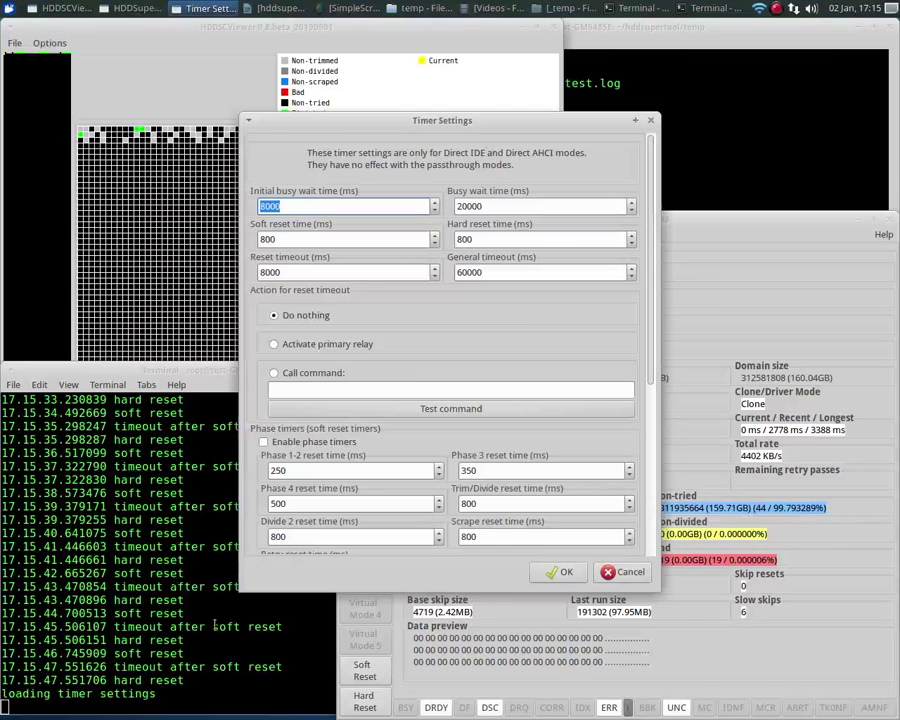
double_click(498, 240)
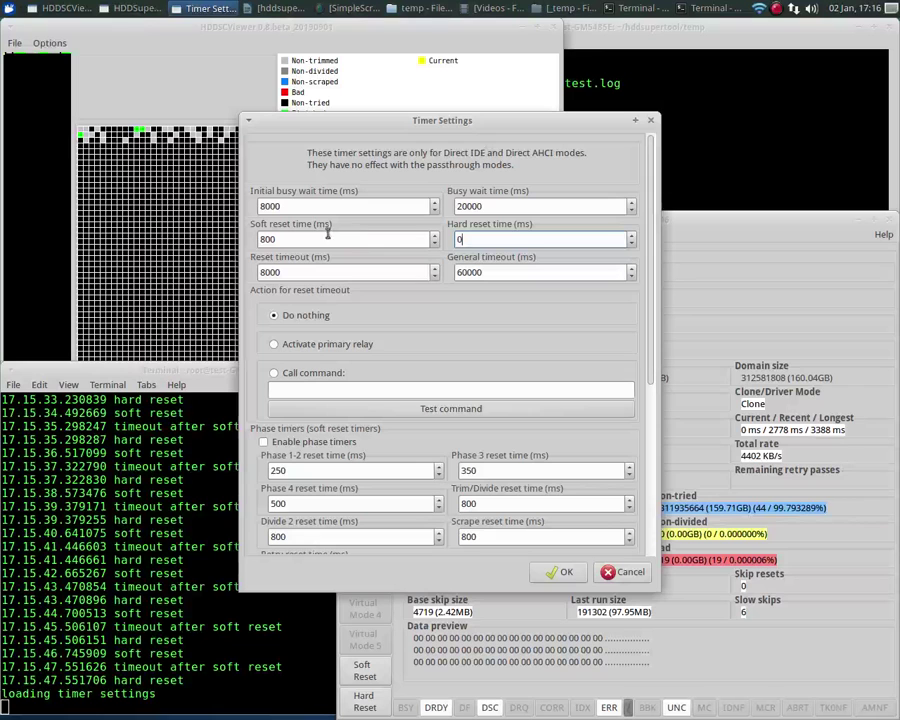
left_click(560, 572)
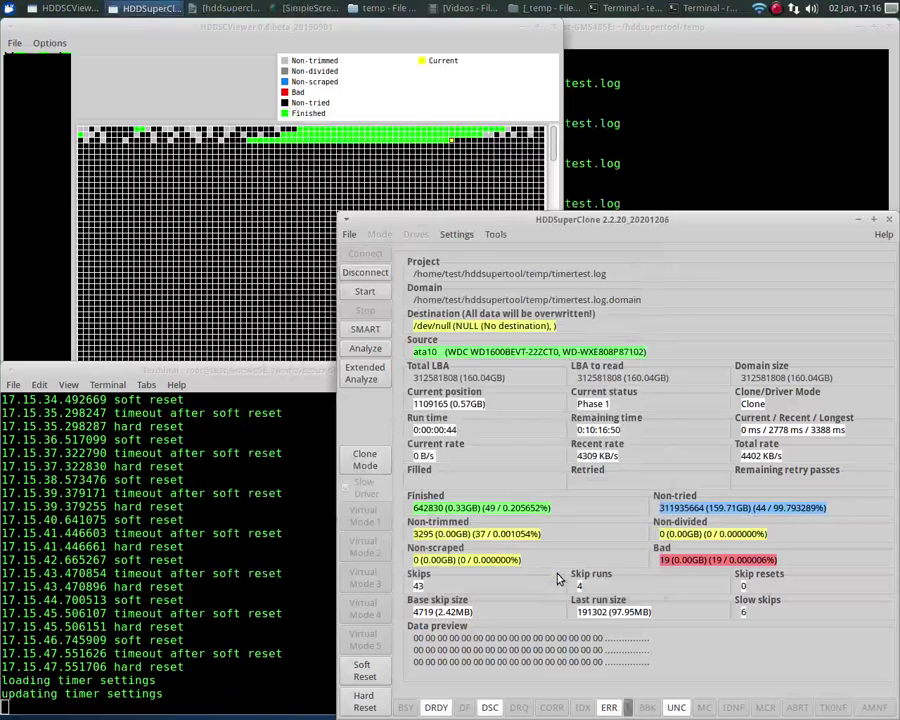
- Resume cloning the WDC drive for about 61 seconds and stop it, then switch to SimpleScreenRecorder
left_click(364, 293)
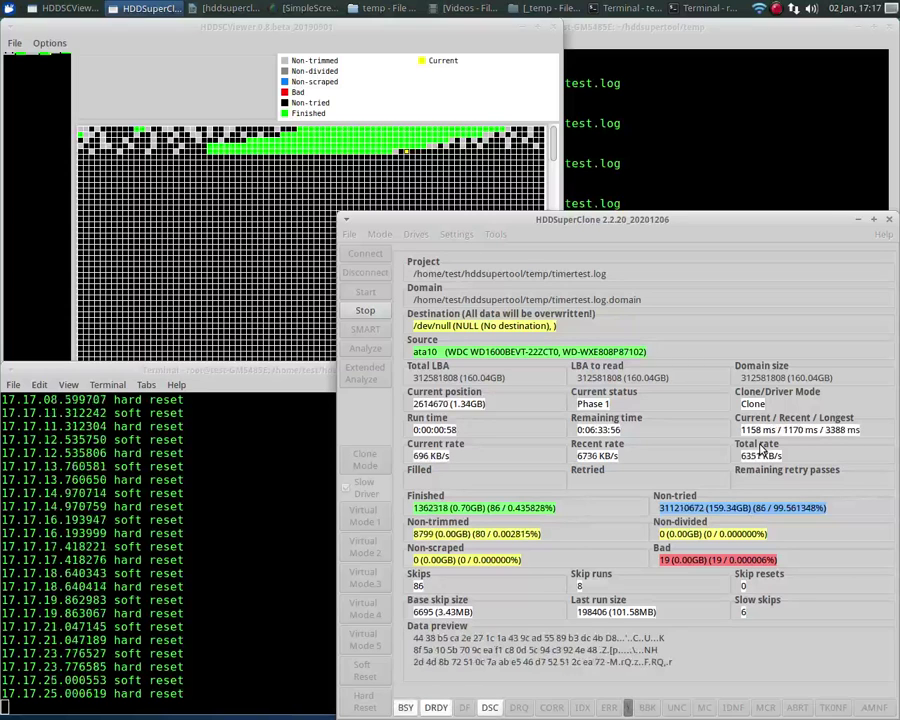
left_click(366, 312)
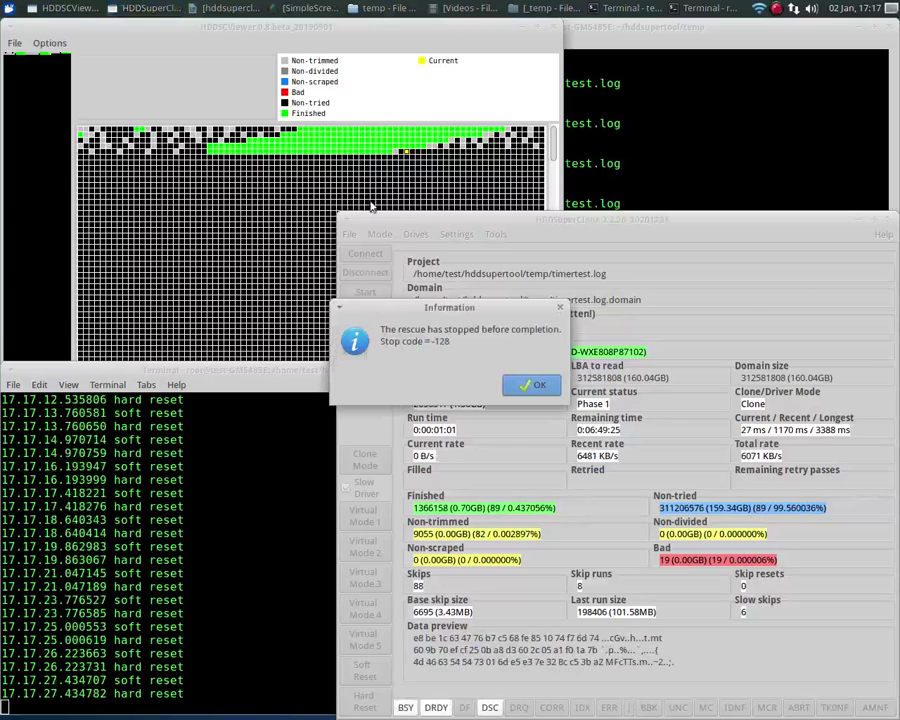
left_click(310, 8)
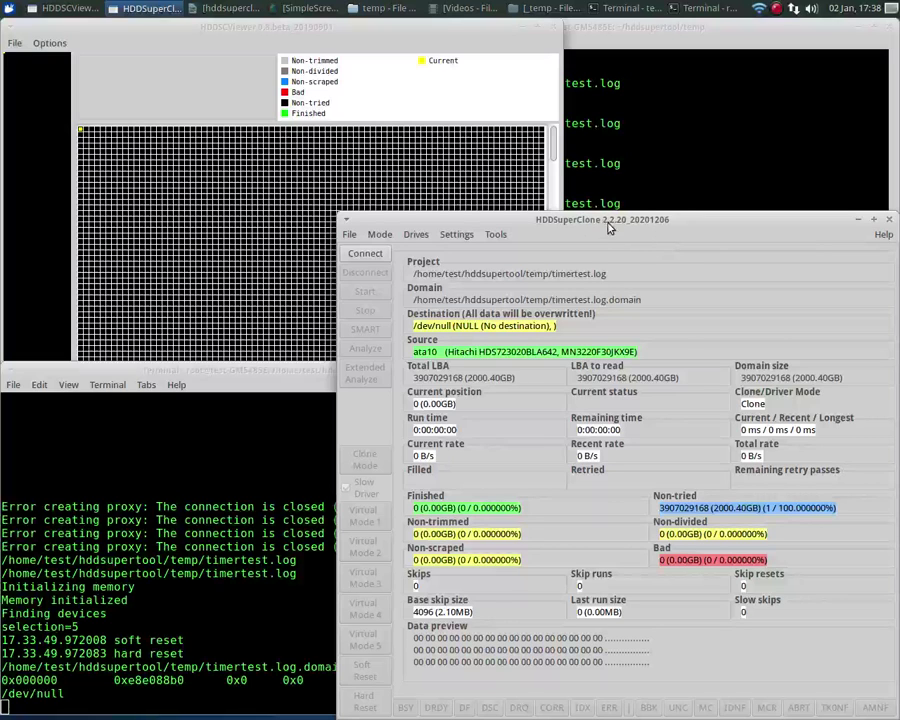
- Connect to the ata10 Hitachi source drive and run the clone for about 37 seconds before stopping it
left_click(371, 257)
left_click(364, 291)
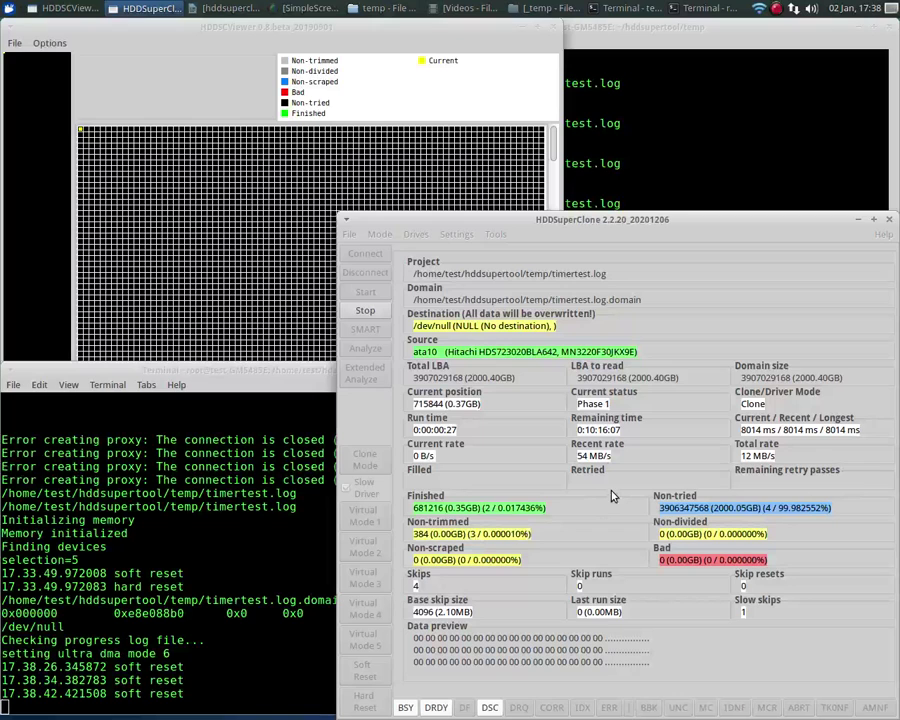
left_click(365, 312)
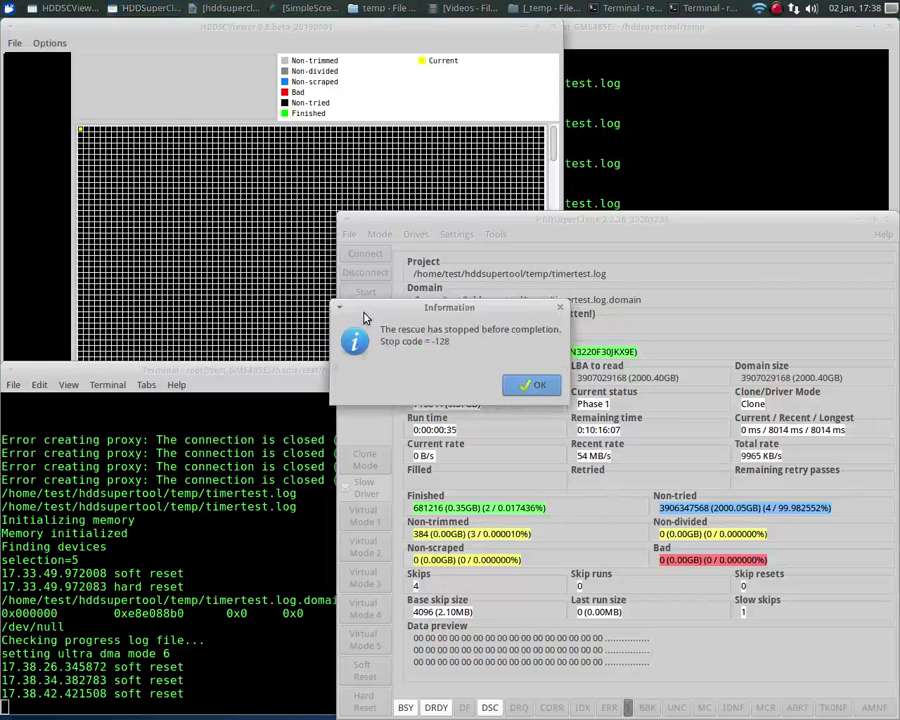
left_click(533, 326)
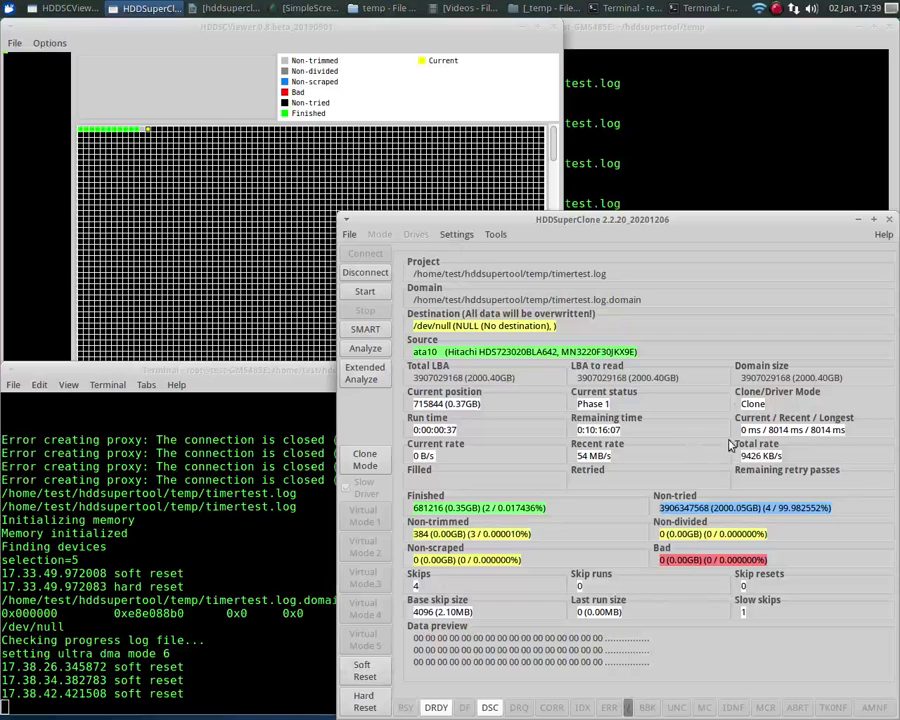
- Set the soft reset time to 80000 ms and the general timeout to 600000 ms in the timer settings, and resume cloning
left_click(457, 236)
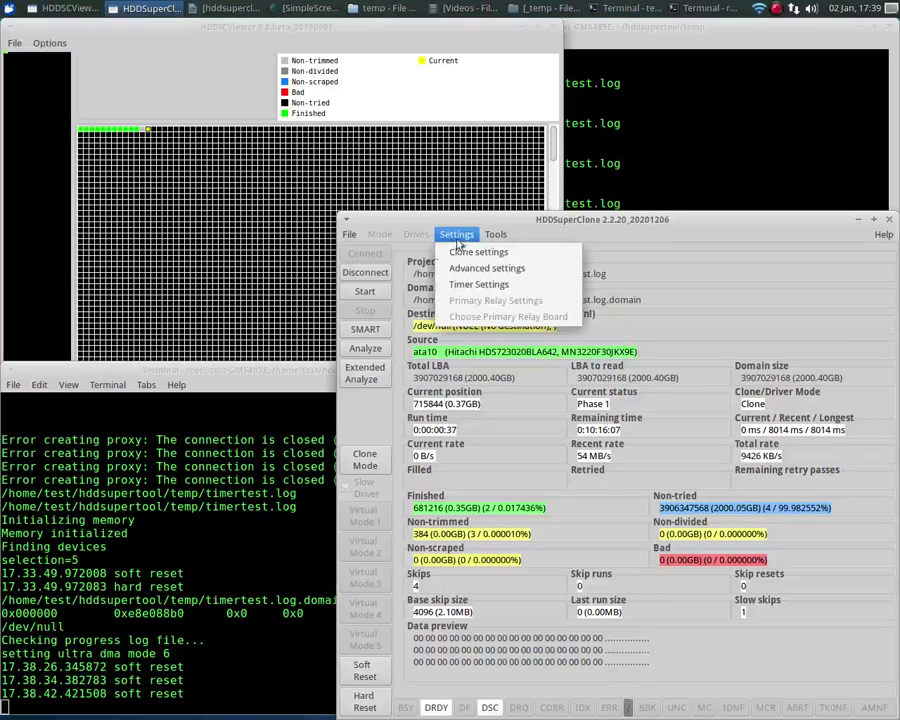
left_click(462, 286)
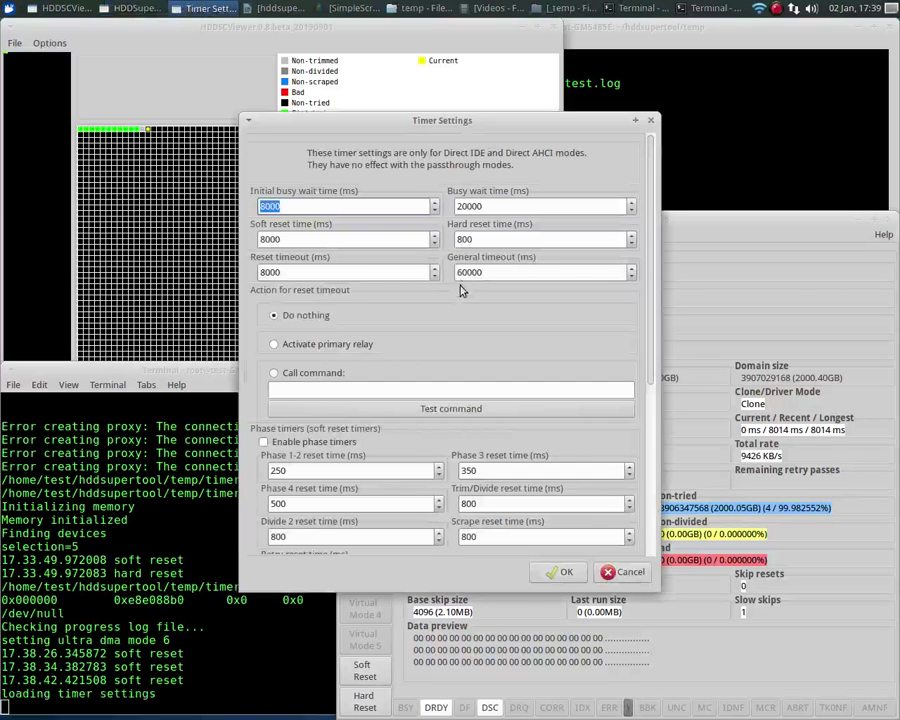
left_click(330, 240)
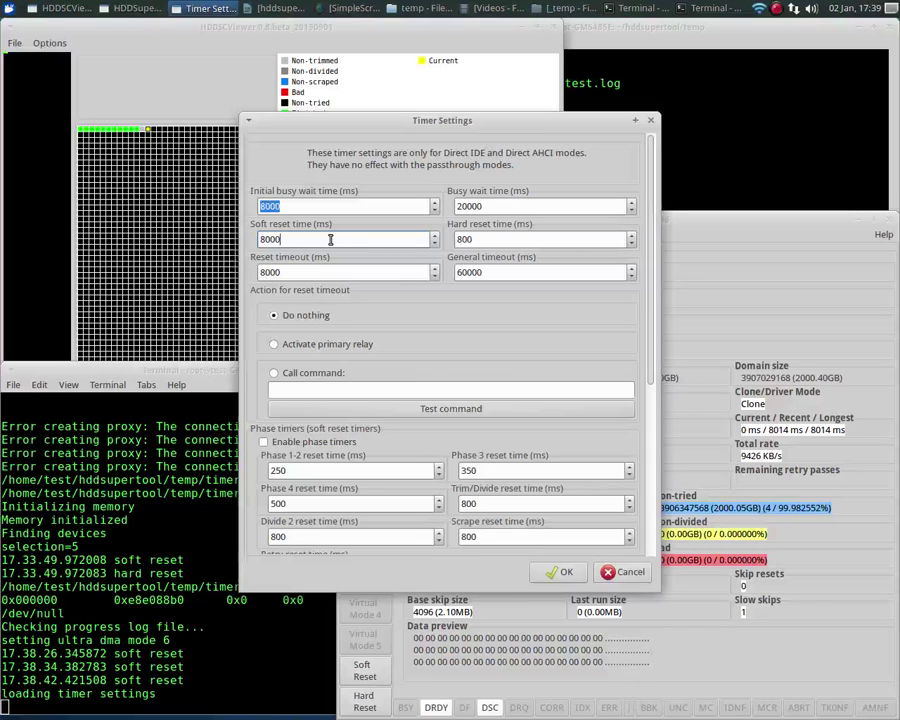
type("0")
left_click(517, 271)
type("0")
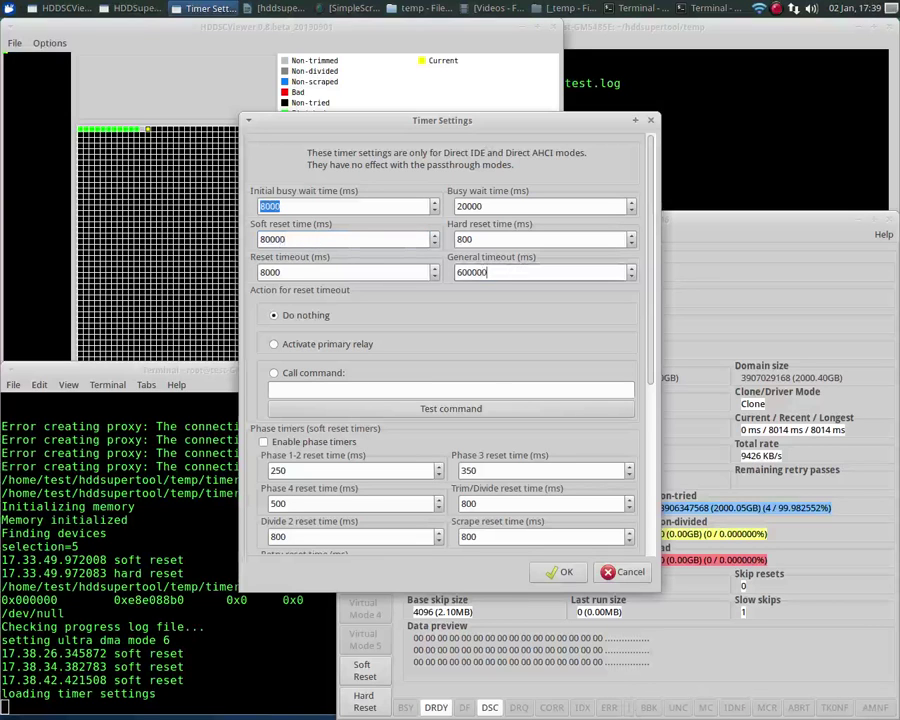
left_click(562, 574)
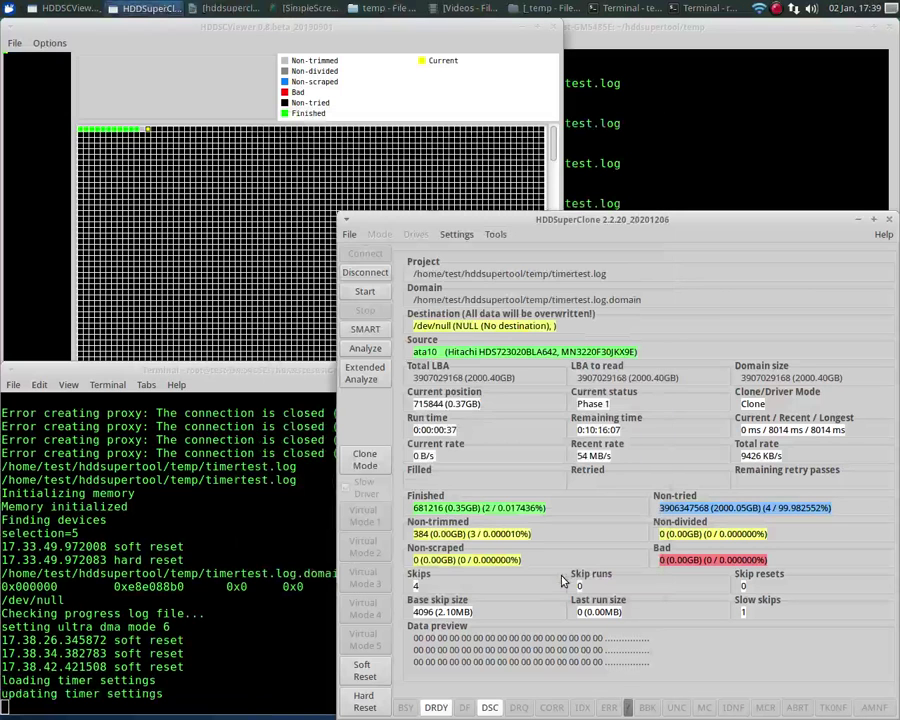
left_click(365, 293)
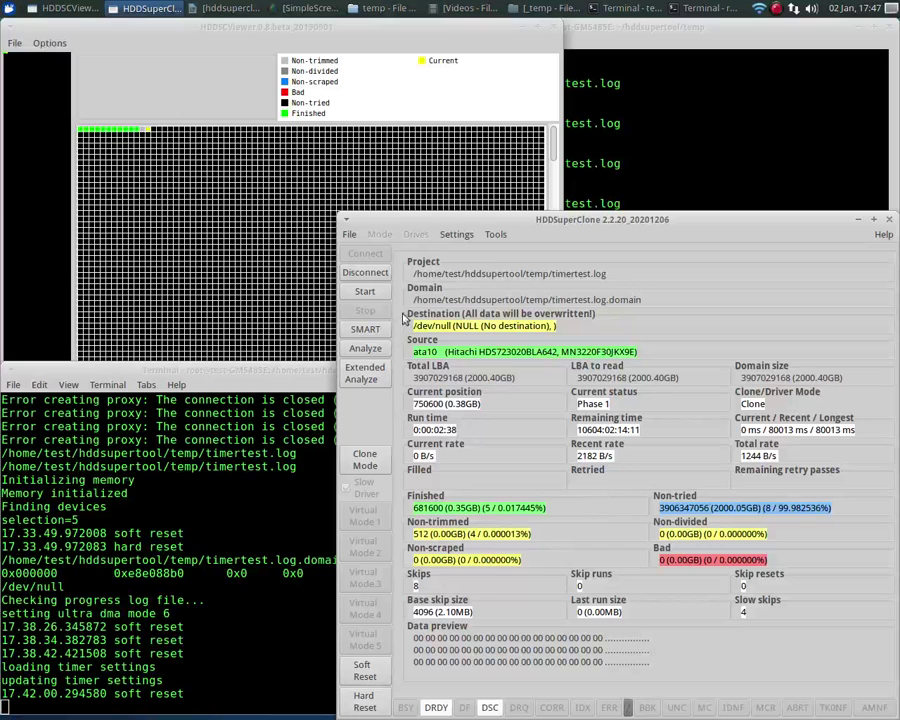
- Set the soft reset time to 250 ms in the timer settings and resume cloning
left_click(460, 235)
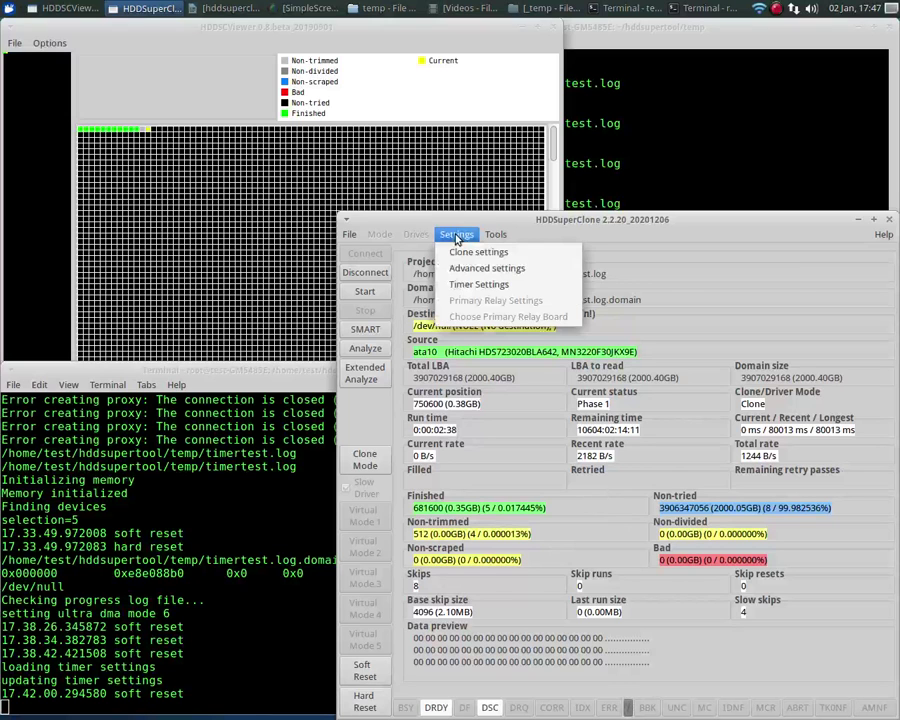
left_click(468, 284)
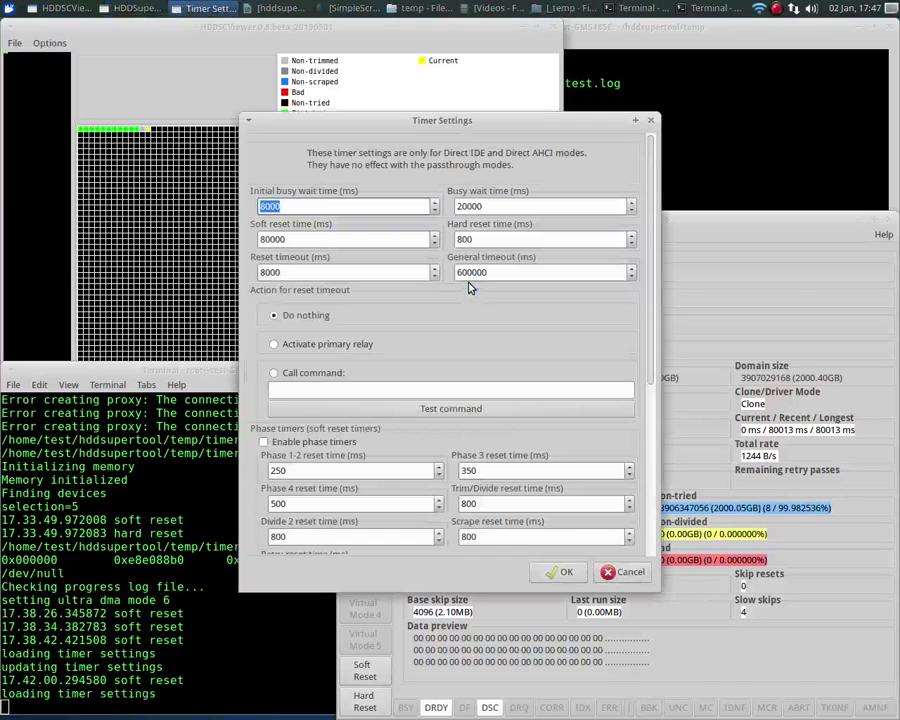
left_click(304, 241)
key("BackSpace")
key("BackSpace")
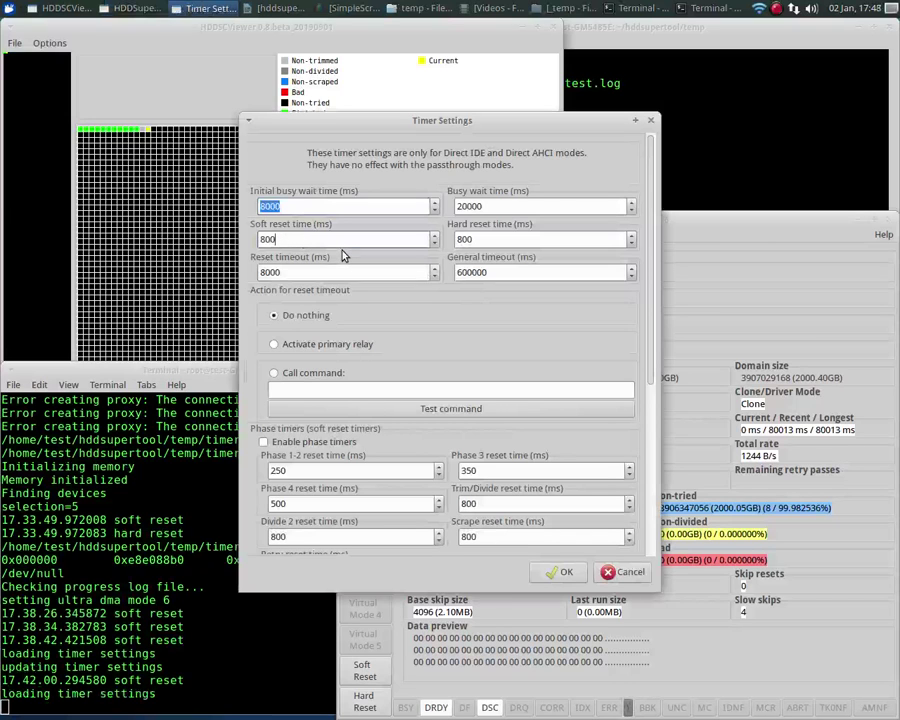
key("BackSpace")
key("BackSpace")
key("BackSpace")
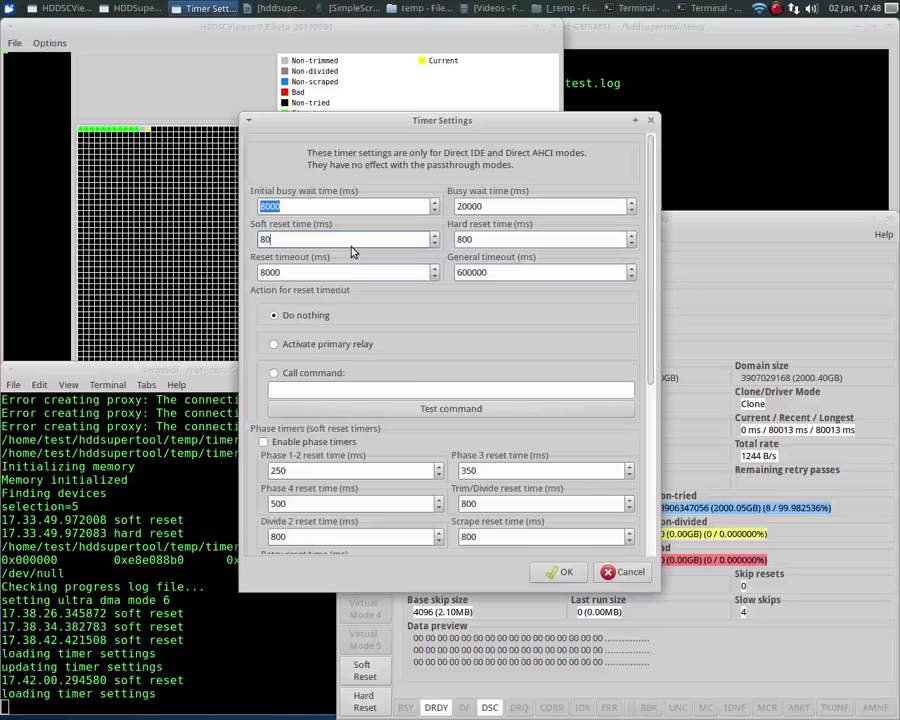
type("2")
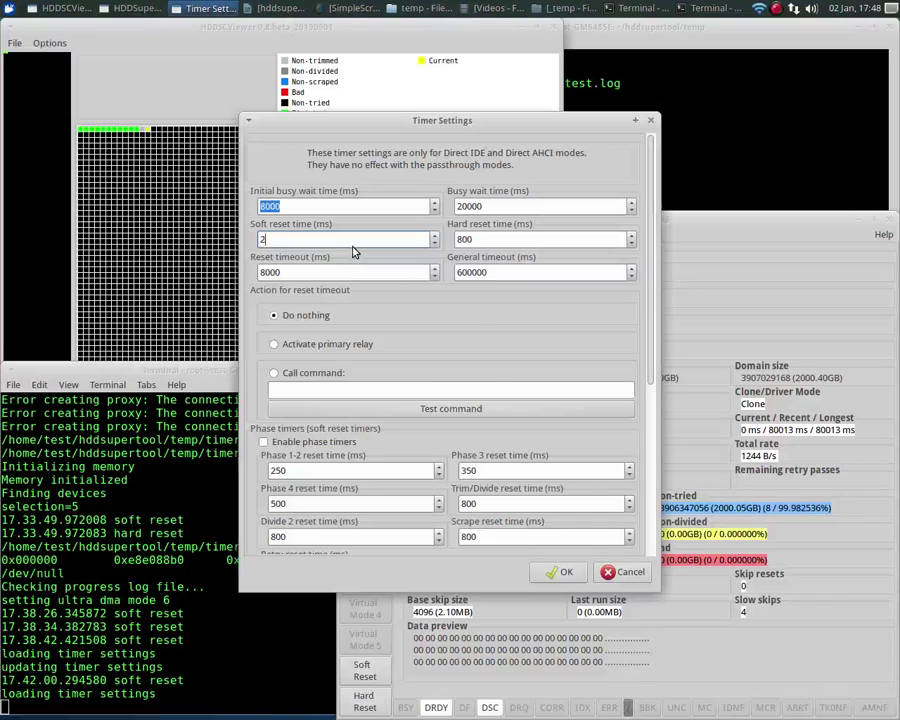
type("50")
left_click(564, 573)
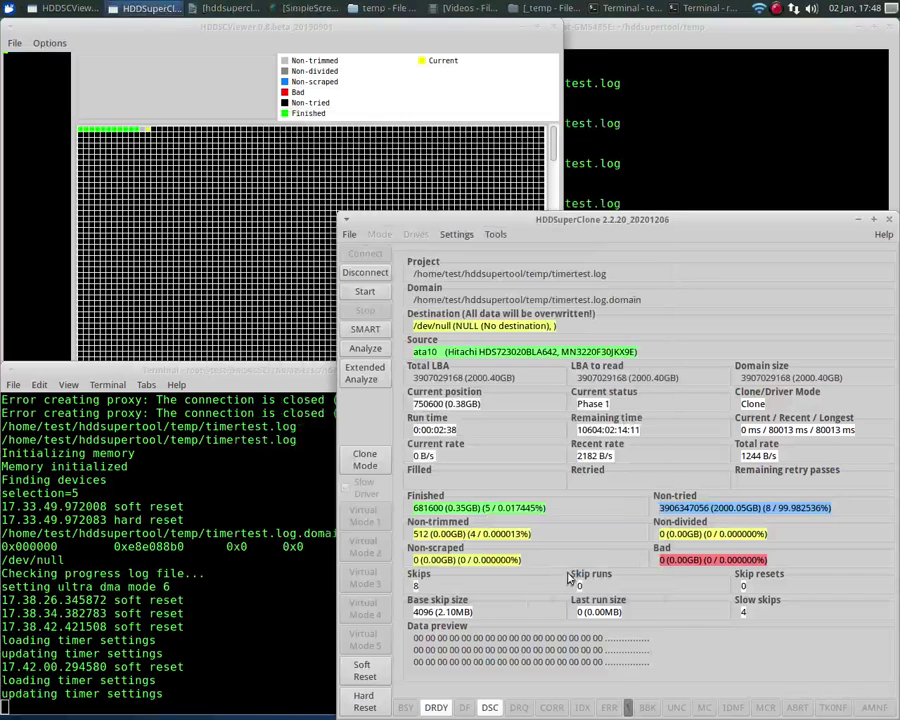
left_click(366, 294)
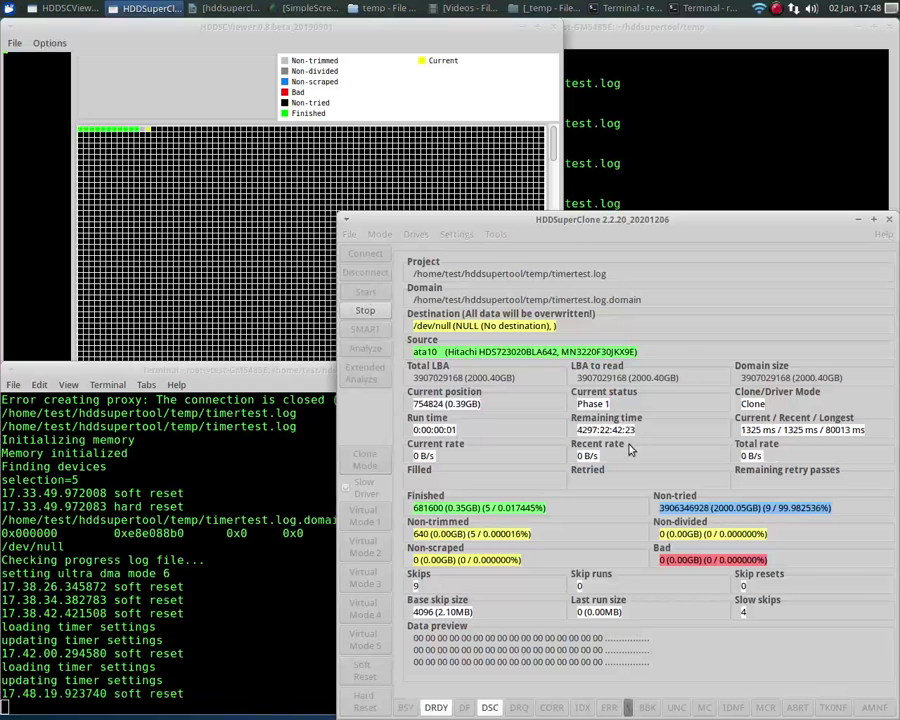